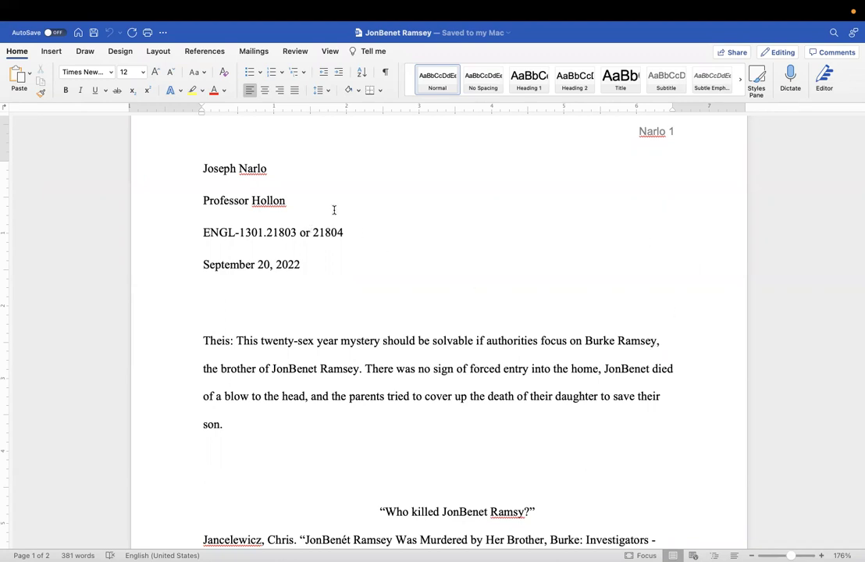
Set the first-page header text to Times New Roman, size 12.
{"action": "double_click", "coordinate": [659, 133]}
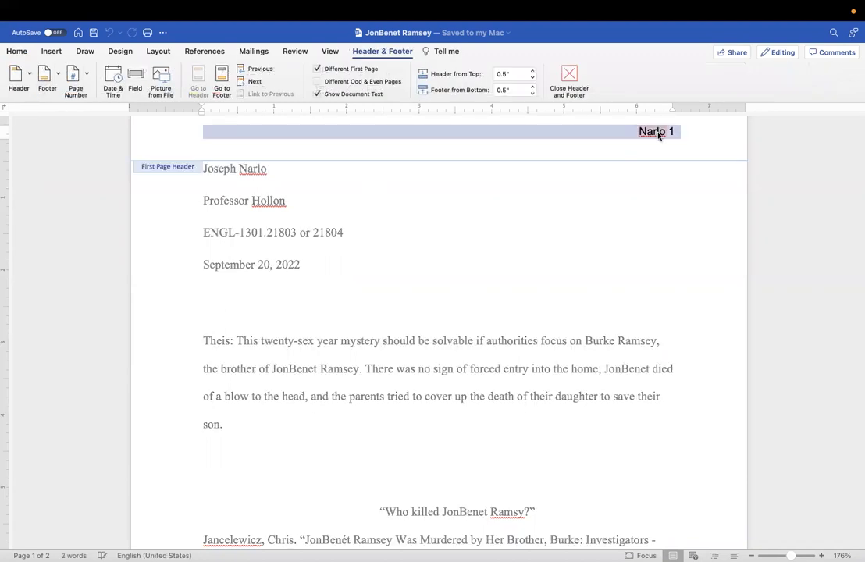
{"action": "left_click", "coordinate": [14, 53]}
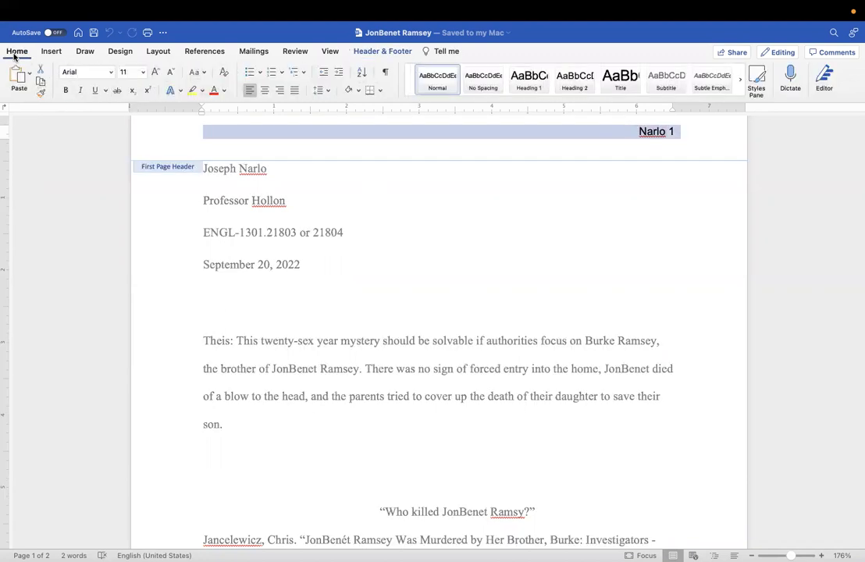
{"action": "left_click", "coordinate": [112, 72]}
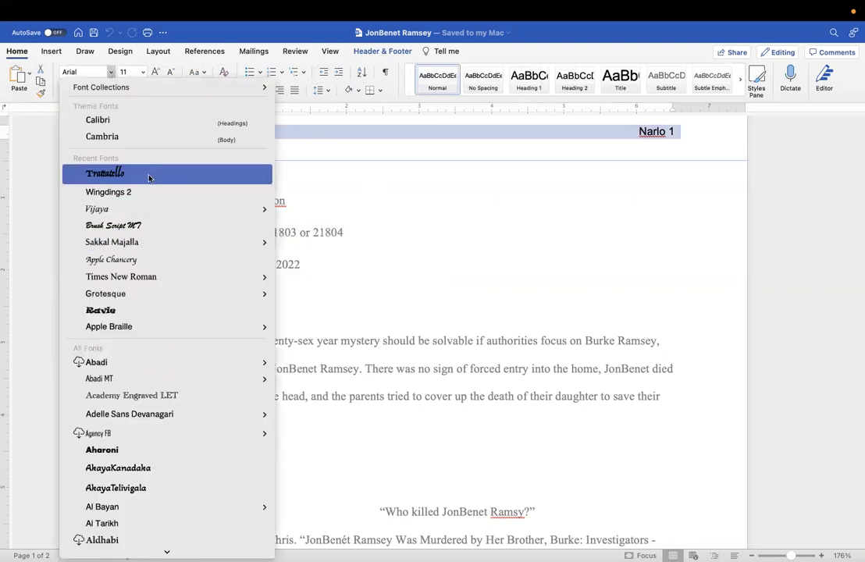
{"action": "left_click", "coordinate": [133, 276]}
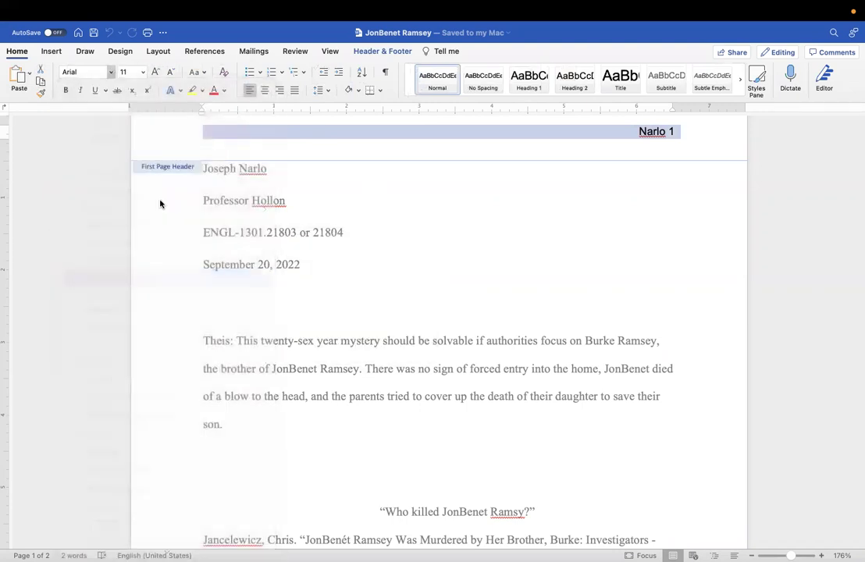
{"action": "left_click", "coordinate": [143, 72]}
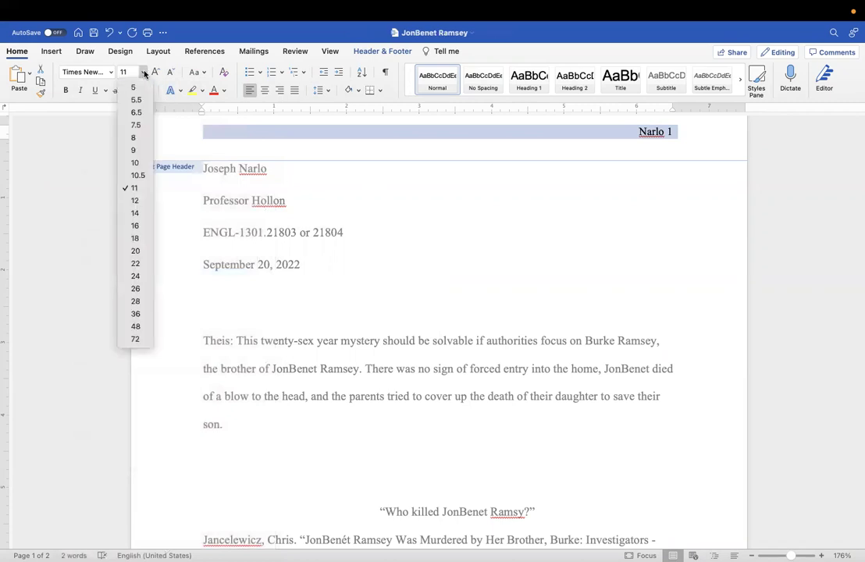
{"action": "left_click", "coordinate": [135, 201]}
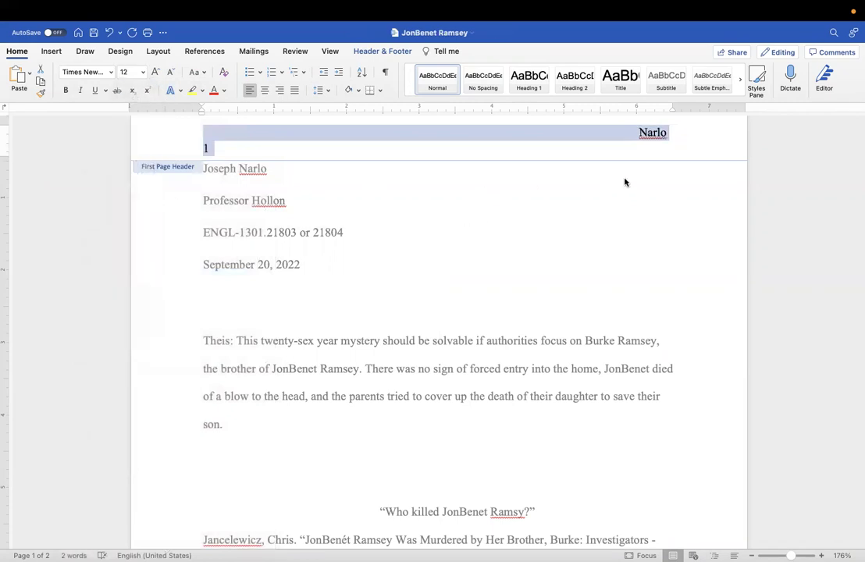
Remove the excess spacing before the surname in the first-page header to keep the page number on its line, and return to the body text.
{"action": "right_click", "coordinate": [639, 132]}
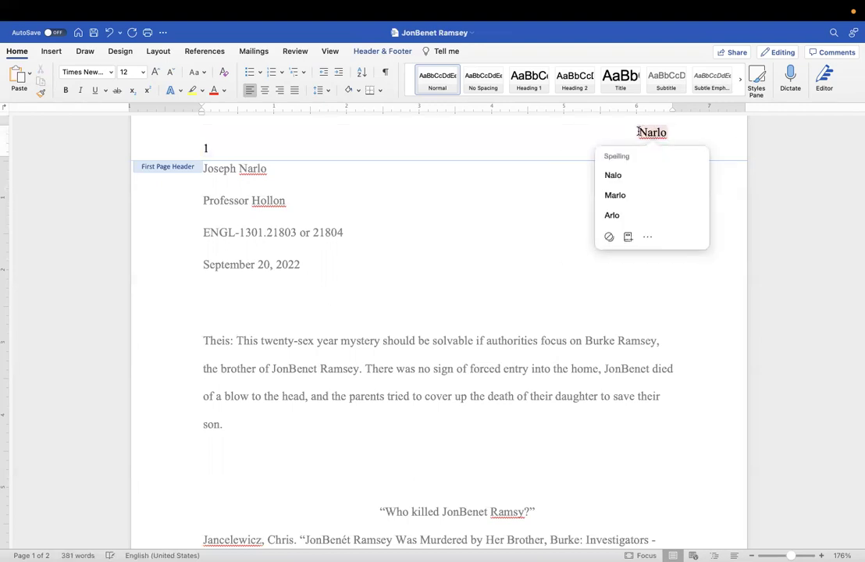
{"action": "key", "text": "Escape"}
{"action": "scroll", "coordinate": [437, 335], "scroll_direction": "down", "scroll_amount": 10}
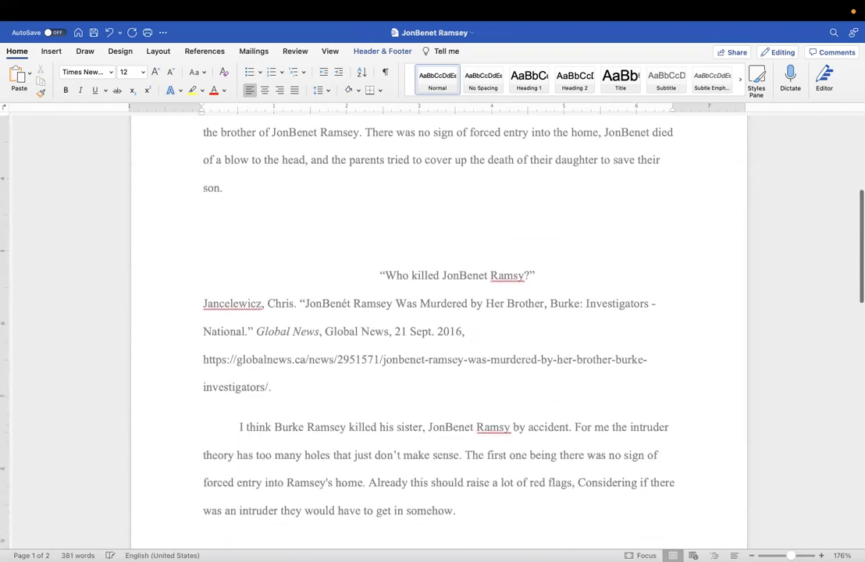
{"action": "scroll", "coordinate": [438, 336], "scroll_direction": "down", "scroll_amount": 5}
{"action": "scroll", "coordinate": [437, 336], "scroll_direction": "up", "scroll_amount": 4}
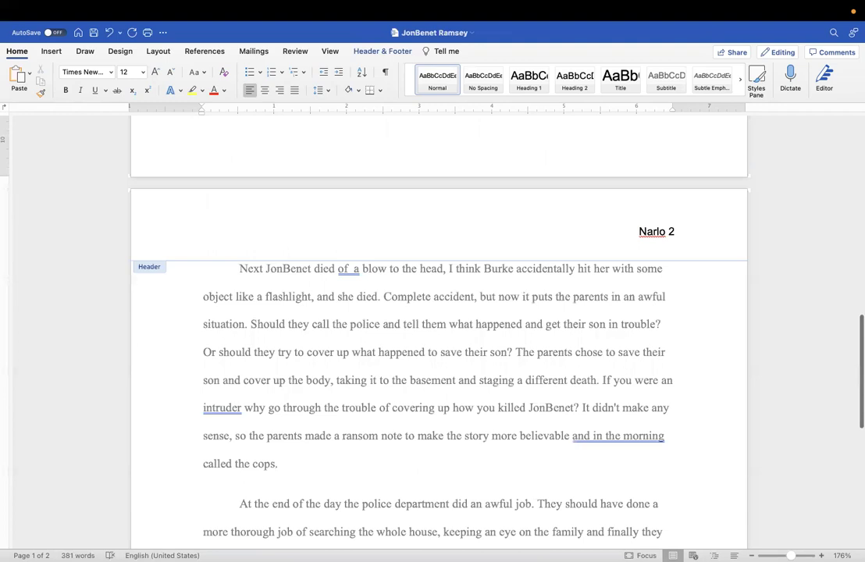
{"action": "scroll", "coordinate": [640, 153], "scroll_direction": "up", "scroll_amount": 10}
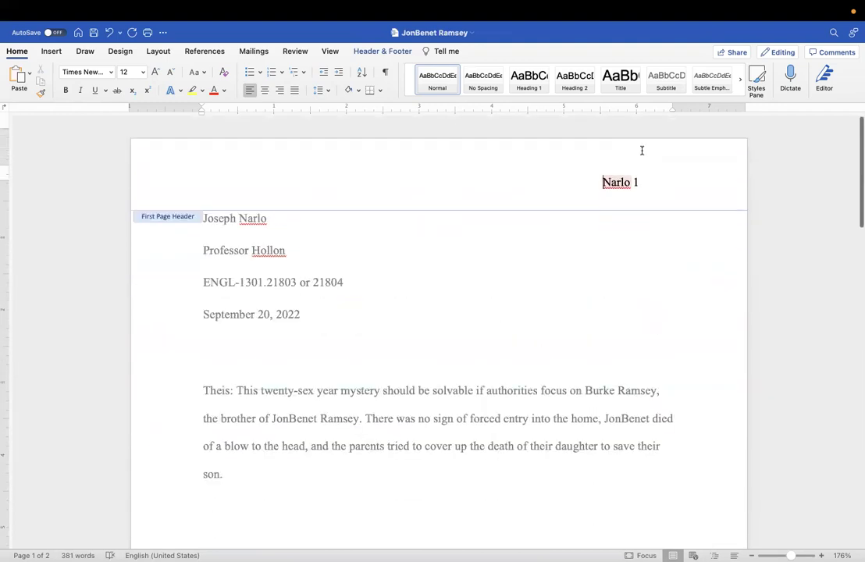
{"action": "left_click", "coordinate": [240, 153]}
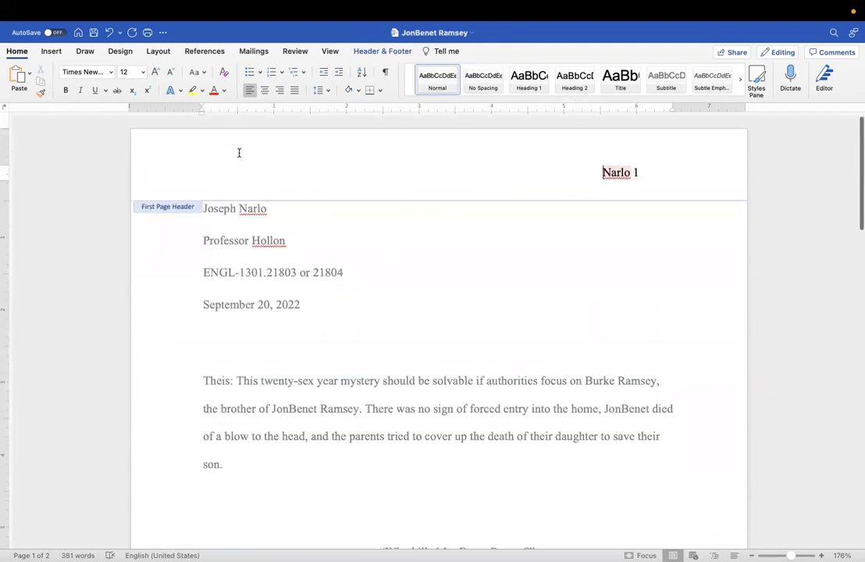
{"action": "double_click", "coordinate": [506, 258]}
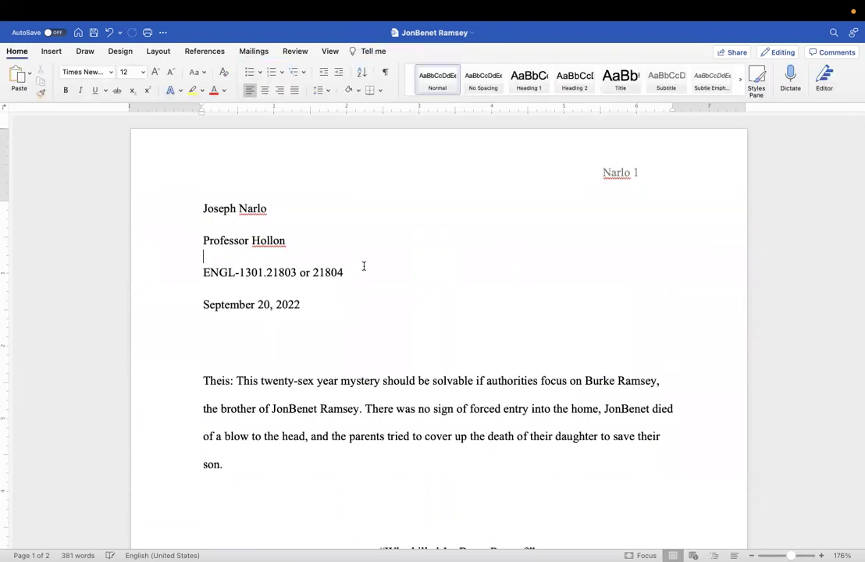
Select the entire body text and apply Times New Roman, size 12, through the font settings.
{"action": "left_click_drag", "start_coordinate": [193, 207], "coordinate": [344, 556]}
{"action": "scroll", "coordinate": [767, 371], "scroll_direction": "up", "scroll_amount": 10}
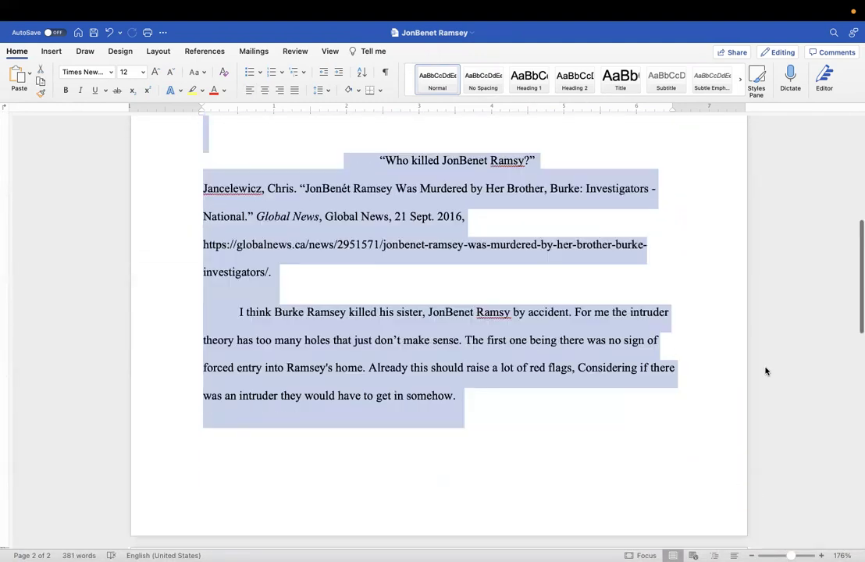
{"action": "right_click", "coordinate": [359, 244]}
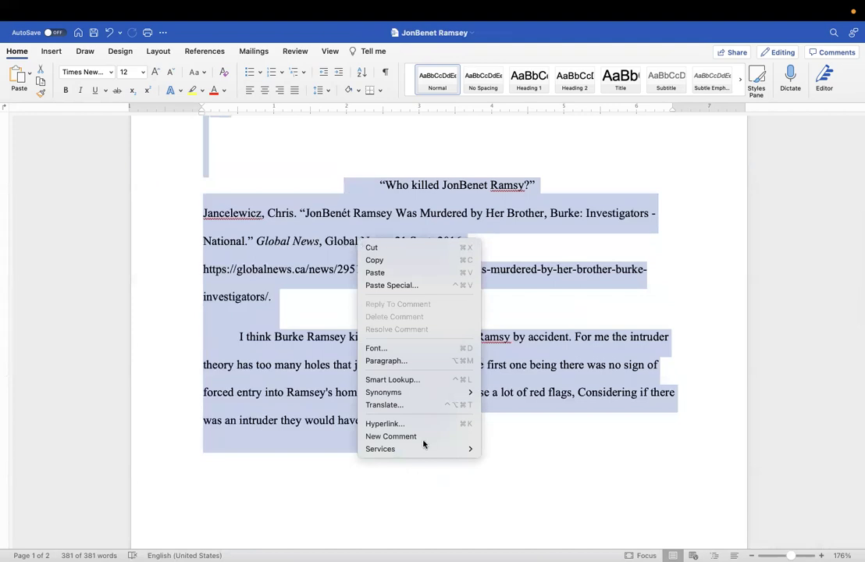
{"action": "left_click", "coordinate": [433, 350]}
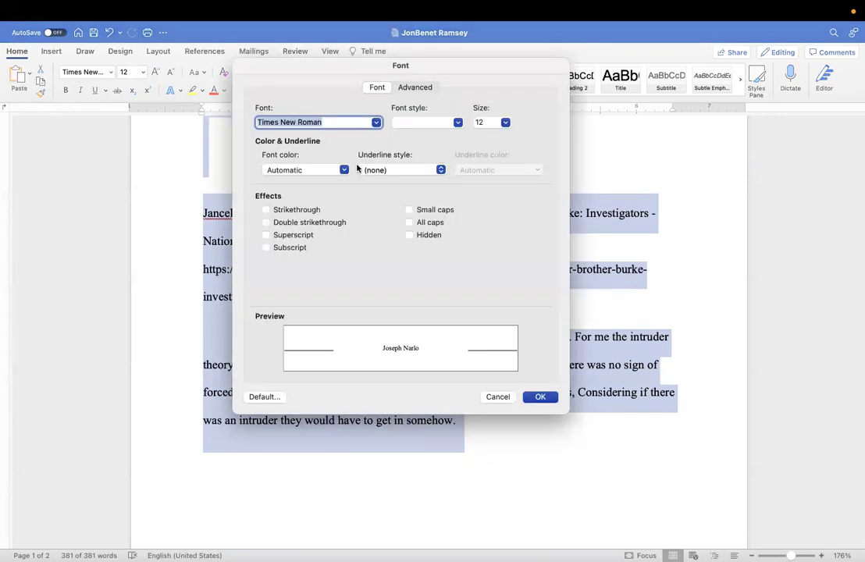
{"action": "left_click", "coordinate": [458, 122]}
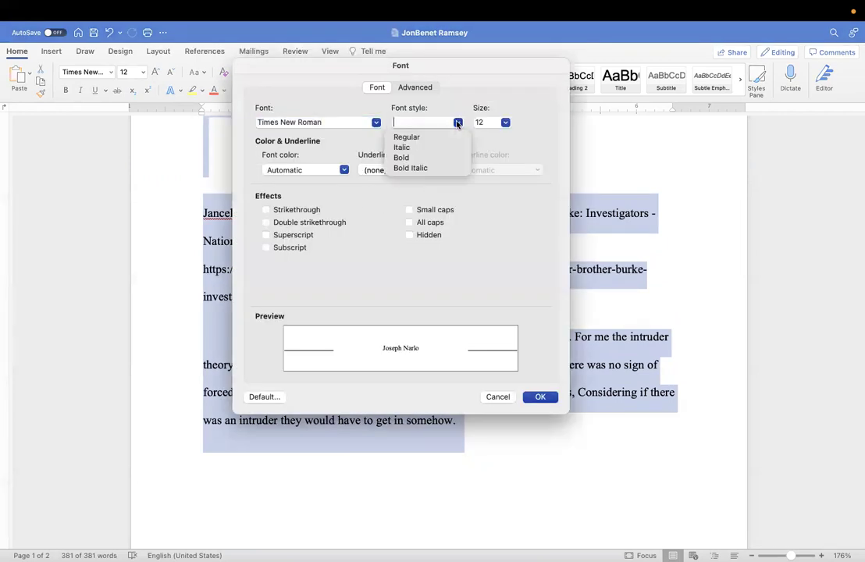
{"action": "left_click", "coordinate": [539, 135]}
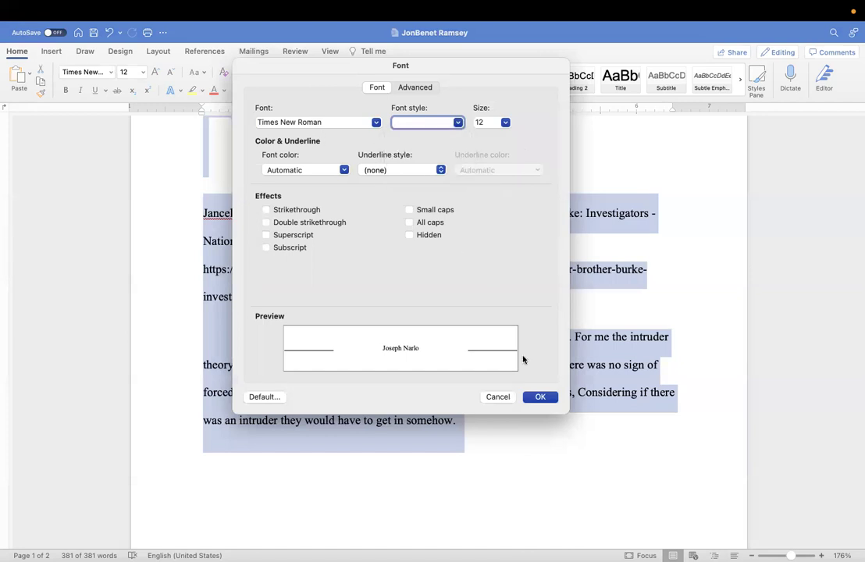
{"action": "left_click", "coordinate": [542, 397]}
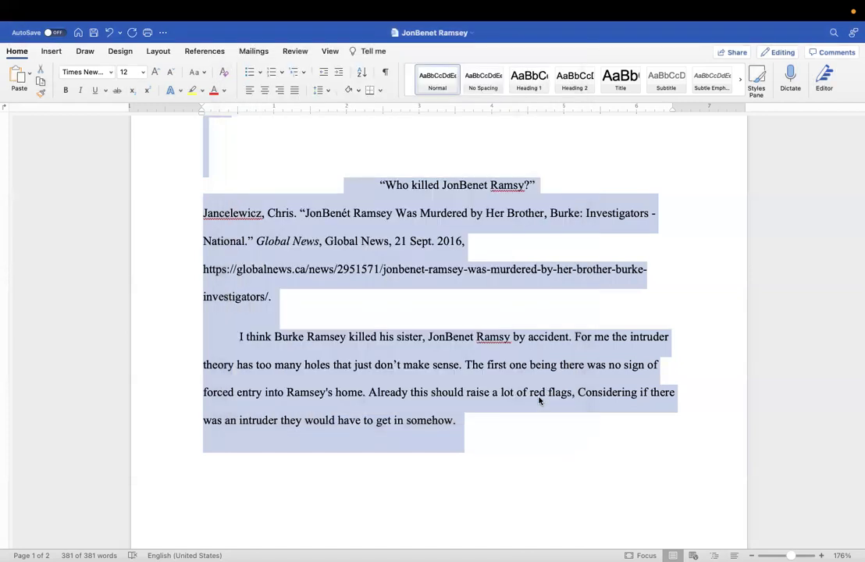
Set the selected body text to double line spacing with 0 pt before and 0 pt after paragraphs.
{"action": "scroll", "coordinate": [479, 280], "scroll_direction": "up", "scroll_amount": 5}
{"action": "scroll", "coordinate": [479, 281], "scroll_direction": "down", "scroll_amount": 2}
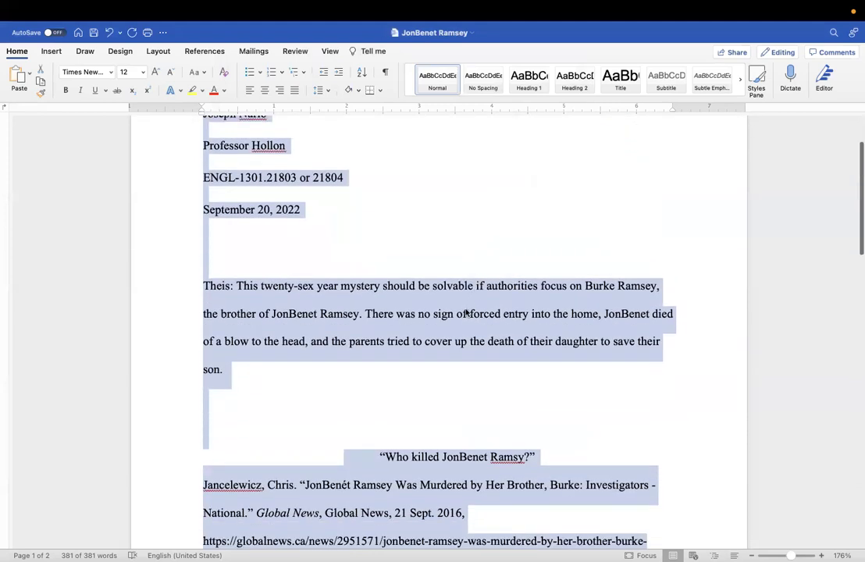
{"action": "right_click", "coordinate": [466, 312]}
{"action": "mouse_move", "coordinate": [536, 468]}
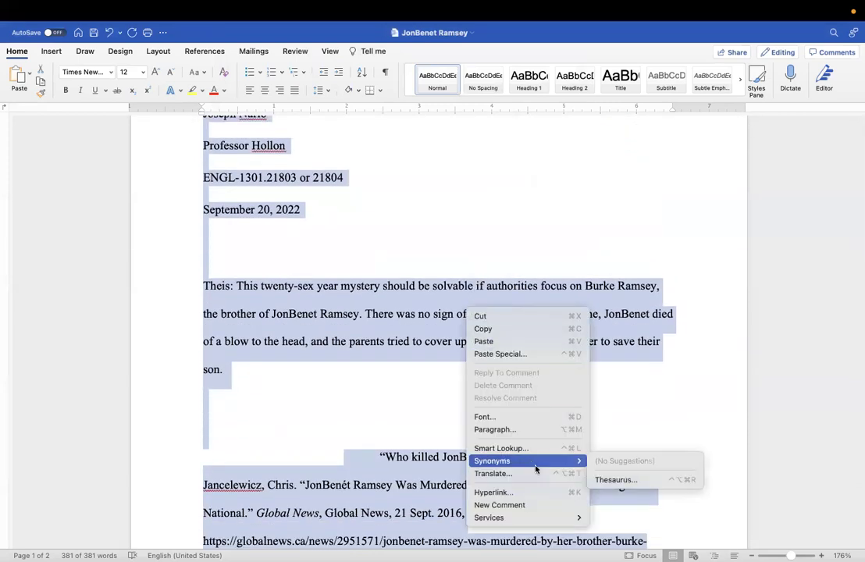
{"action": "left_click", "coordinate": [521, 429]}
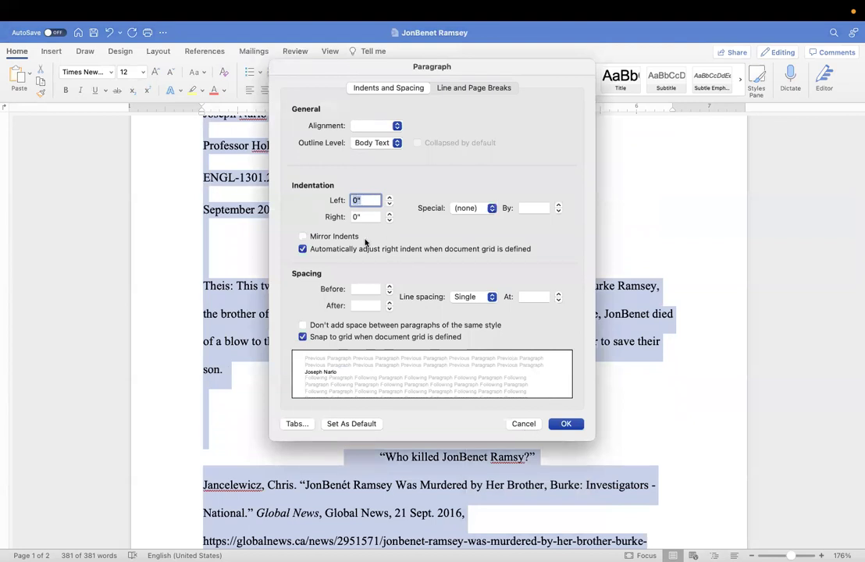
{"action": "left_click", "coordinate": [389, 290]}
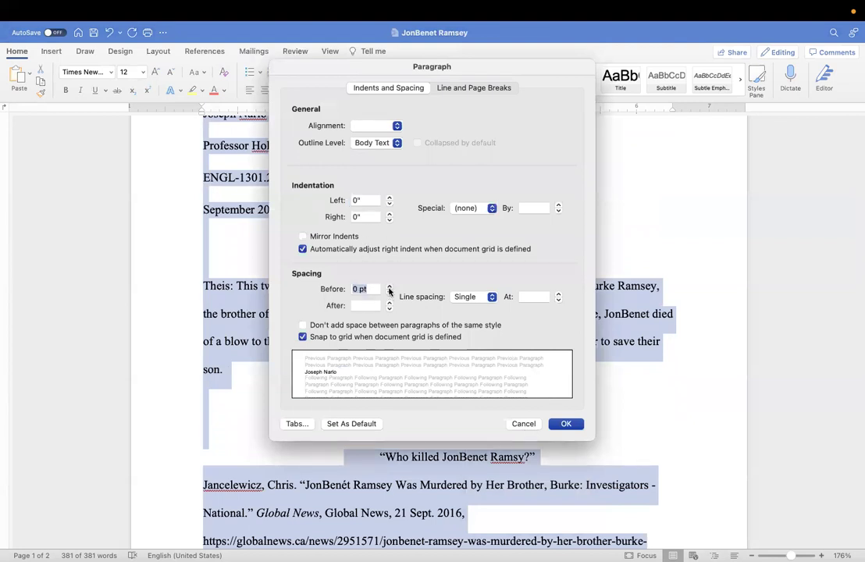
{"action": "left_click", "coordinate": [389, 308]}
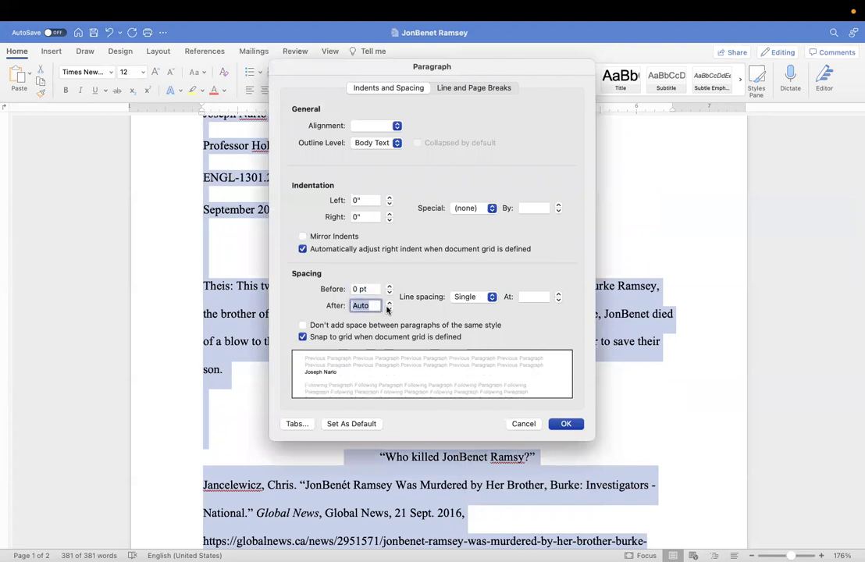
{"action": "left_click", "coordinate": [388, 303]}
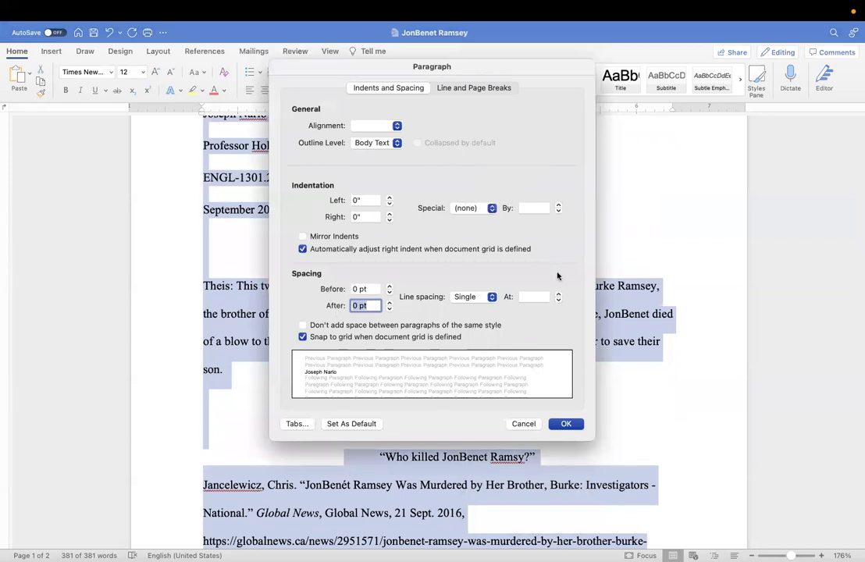
{"action": "left_click", "coordinate": [492, 298]}
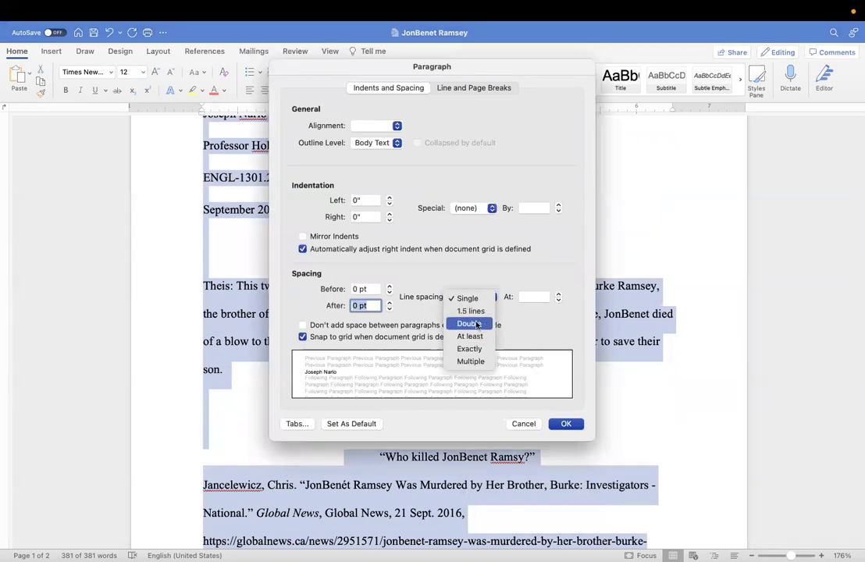
{"action": "left_click", "coordinate": [478, 324]}
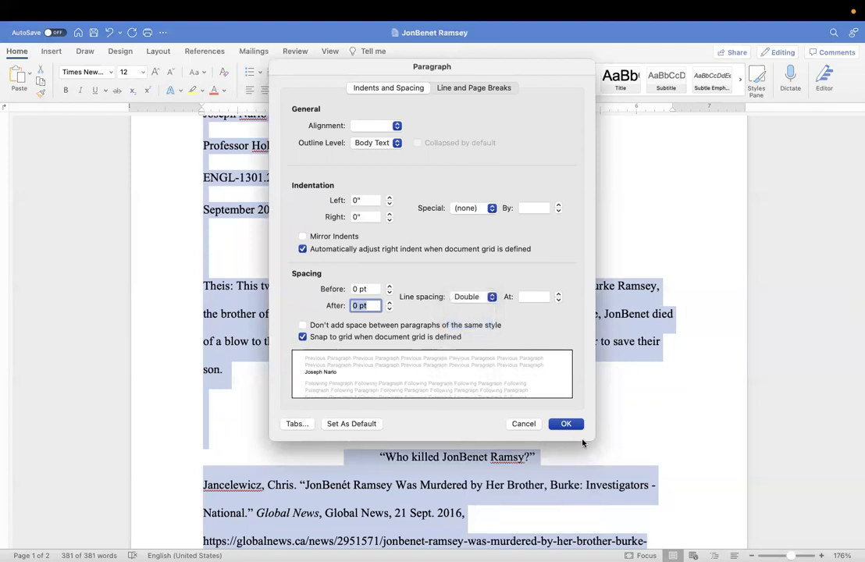
{"action": "left_click", "coordinate": [566, 424]}
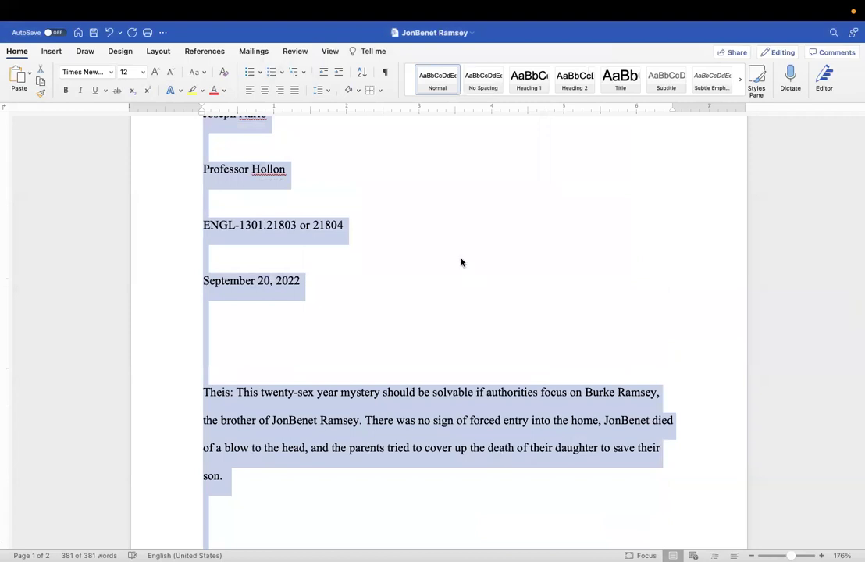
Delete the blank lines between the student name, professor, course and date lines.
{"action": "scroll", "coordinate": [462, 262], "scroll_direction": "up", "scroll_amount": 3}
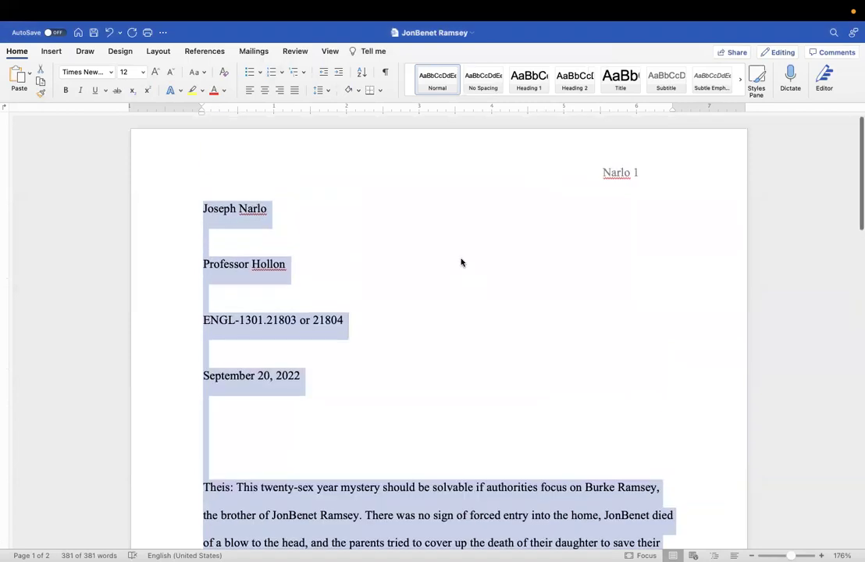
{"action": "left_click", "coordinate": [252, 210]}
{"action": "left_click", "coordinate": [349, 209]}
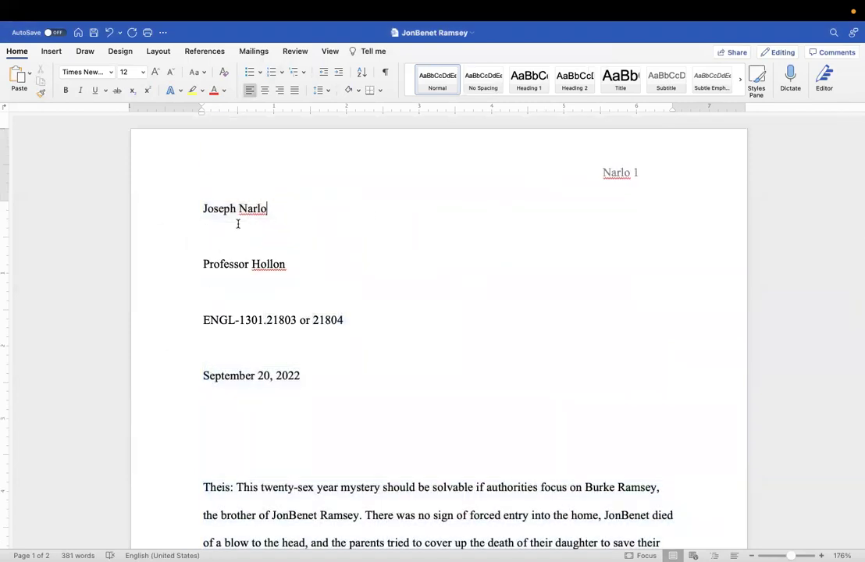
{"action": "key", "text": "BackSpace"}
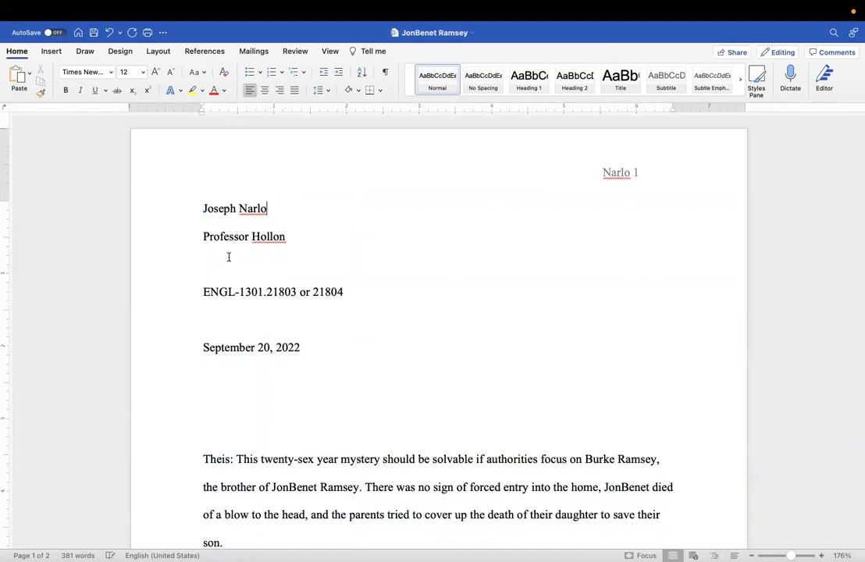
{"action": "key", "text": "BackSpace"}
{"action": "left_click", "coordinate": [237, 285]}
{"action": "key", "text": "BackSpace"}
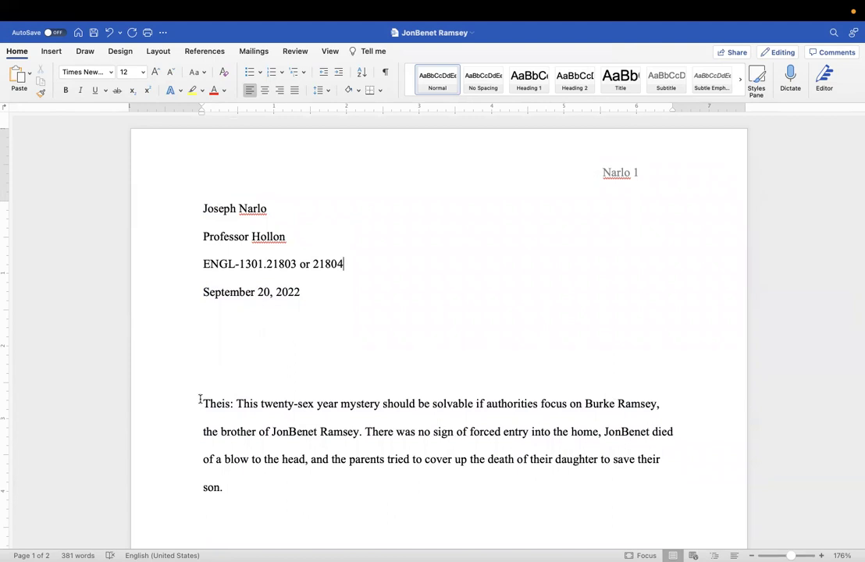
Remove the blank lines between the date and the thesis paragraph.
{"action": "key", "text": "BackSpace"}
{"action": "key", "text": "BackSpace"}
{"action": "key", "text": "BackSpace"}
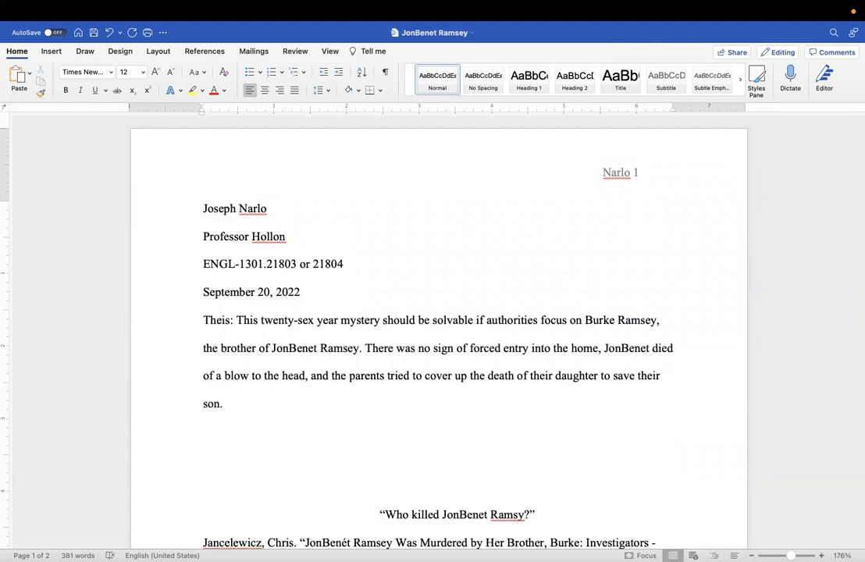
Insert a single blank line between the date and the thesis paragraph.
{"action": "left_click", "coordinate": [304, 290]}
{"action": "key", "text": "Return"}
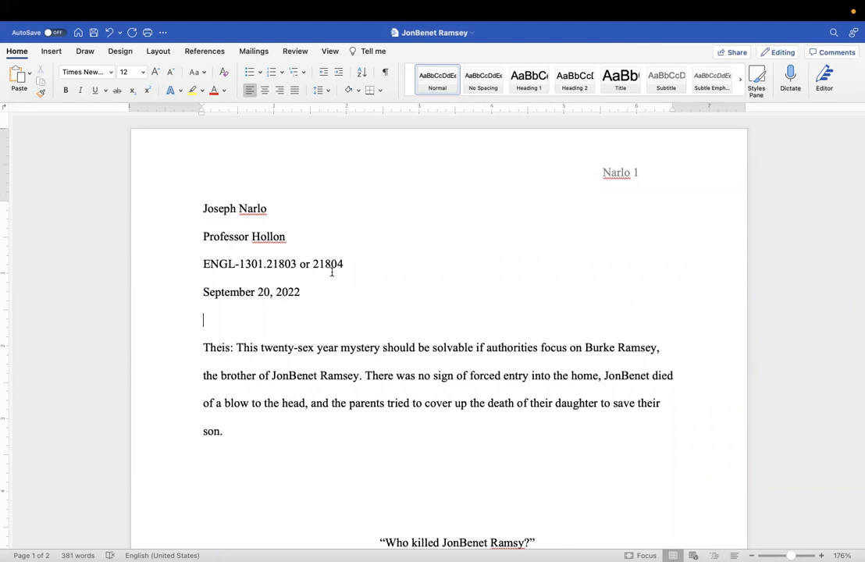
{"action": "key", "text": "BackSpace"}
{"action": "key", "text": "BackSpace"}
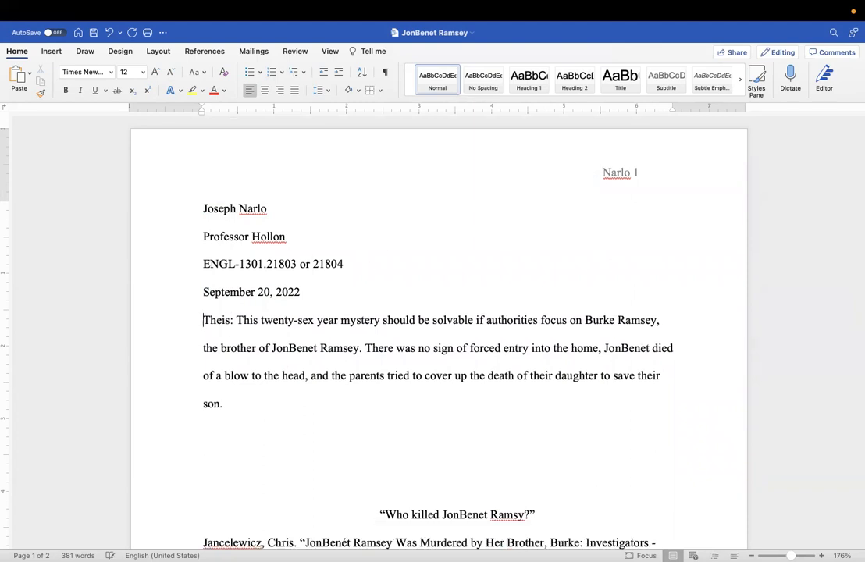
{"action": "key", "text": "Return"}
{"action": "key", "text": "Return"}
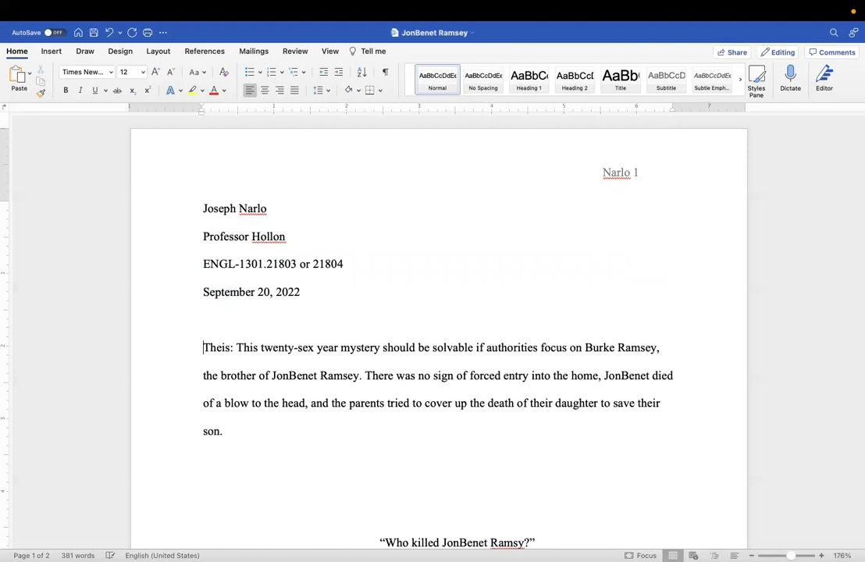
Replace the misspelled word "Theis" at the start of the thesis paragraph with "Thesis" in red font.
{"action": "double_click", "coordinate": [209, 347]}
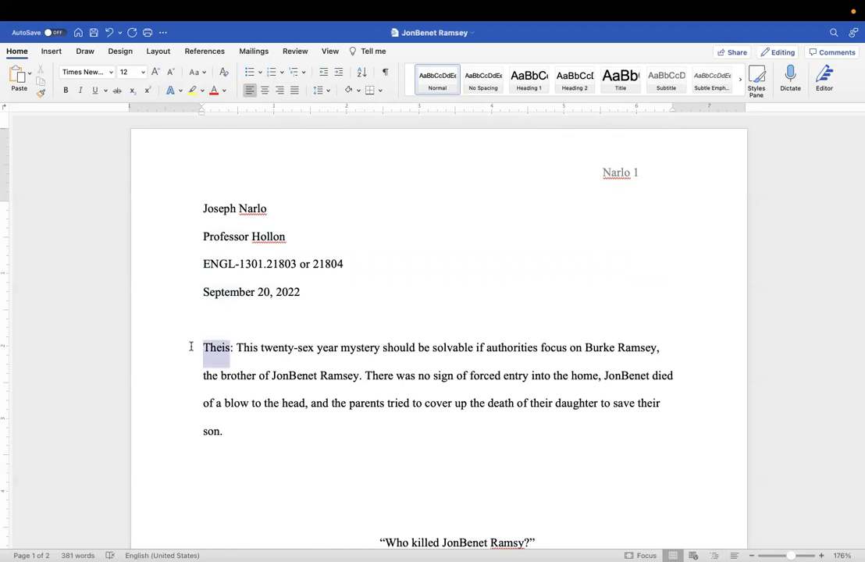
{"action": "left_click", "coordinate": [214, 90]}
{"action": "type", "text": "Thesis"}
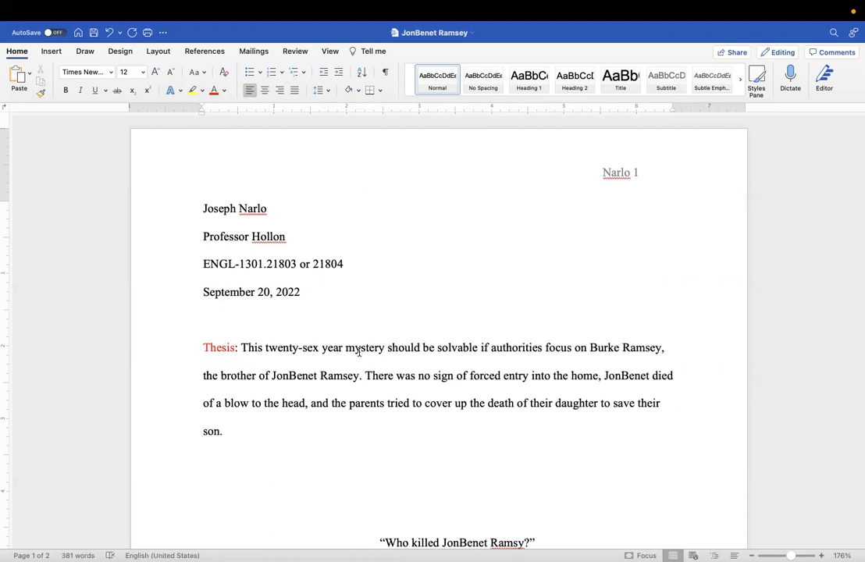
Strike through "twenty-sex year" and the text from "There was no sign of forced entry" to "save their son." in the thesis.
{"action": "left_click_drag", "start_coordinate": [346, 348], "coordinate": [273, 347]}
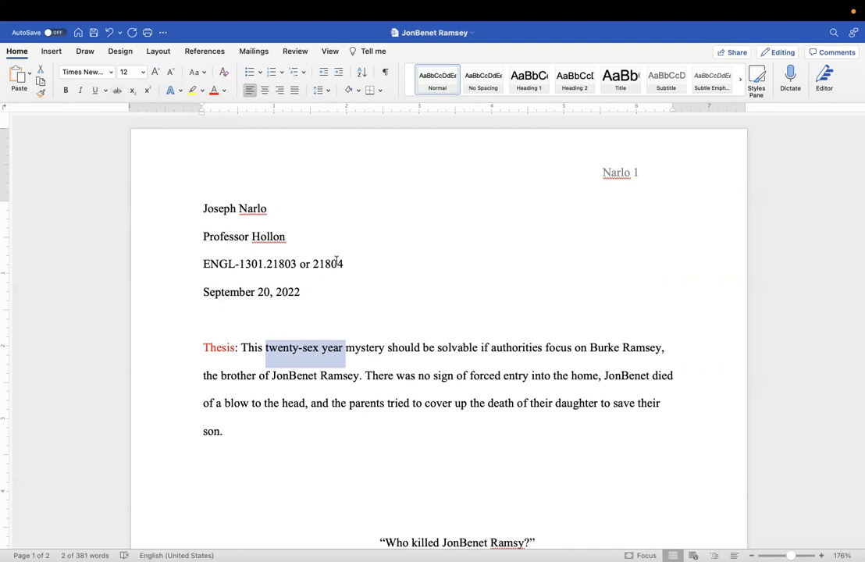
{"action": "left_click", "coordinate": [117, 90]}
{"action": "scroll", "coordinate": [432, 171], "scroll_direction": "down", "scroll_amount": 3}
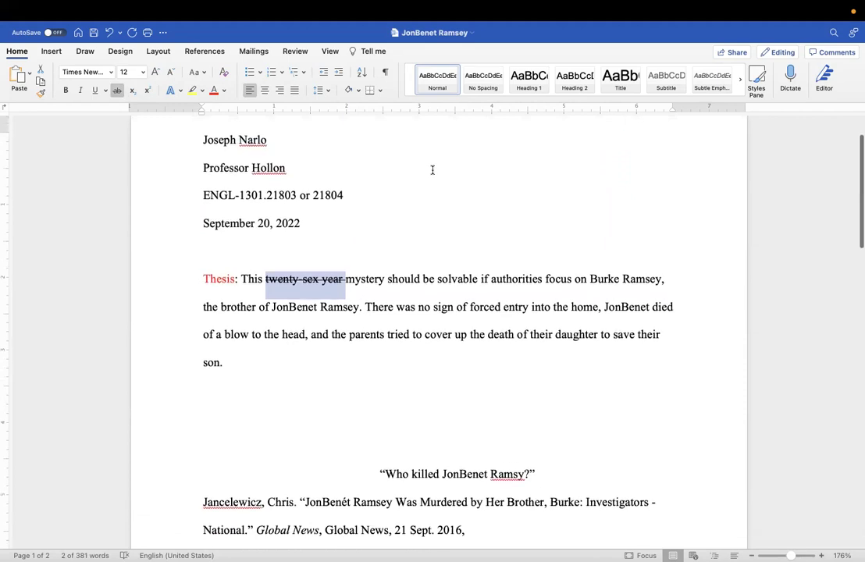
{"action": "scroll", "coordinate": [432, 170], "scroll_direction": "down", "scroll_amount": 3}
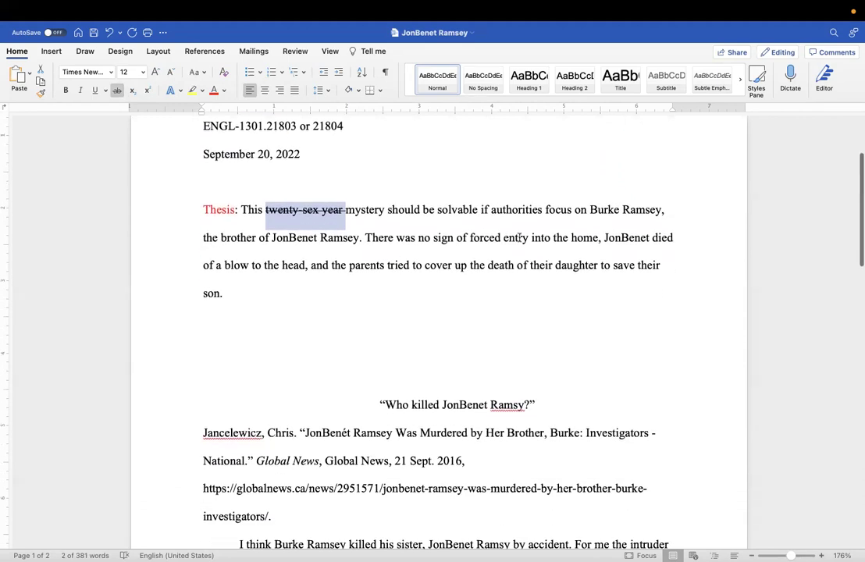
{"action": "left_click_drag", "start_coordinate": [365, 239], "coordinate": [579, 317]}
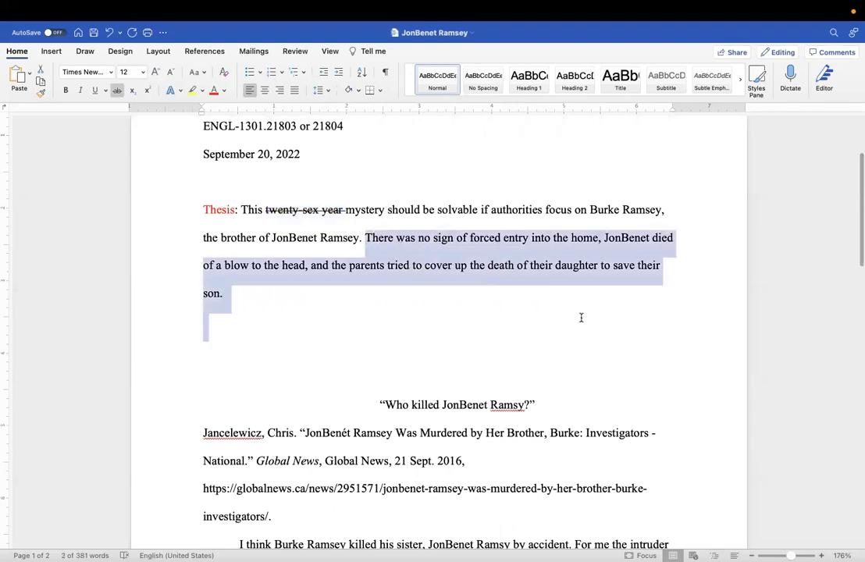
{"action": "left_click", "coordinate": [118, 90]}
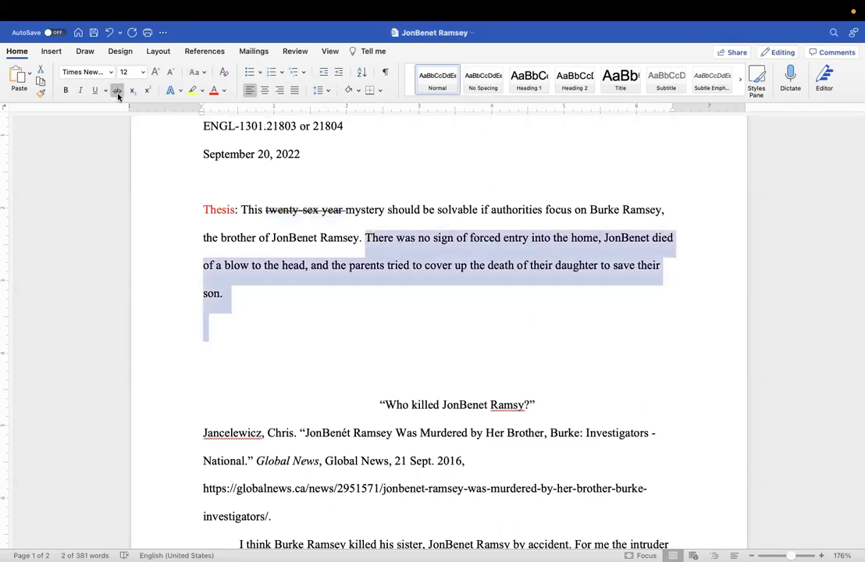
Reduce the gap between the thesis paragraph and the essay title to one blank line and centre the title.
{"action": "scroll", "coordinate": [385, 405], "scroll_direction": "down", "scroll_amount": 2}
{"action": "scroll", "coordinate": [385, 405], "scroll_direction": "down", "scroll_amount": 1}
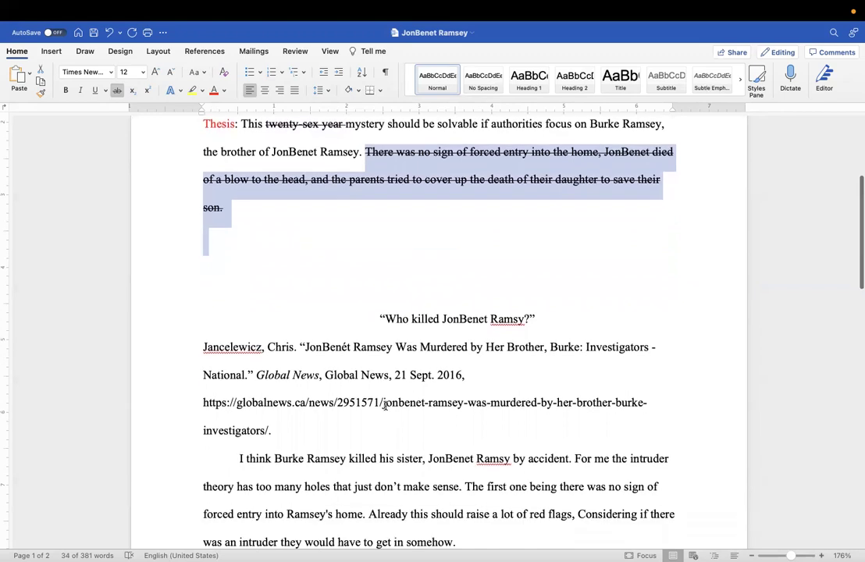
{"action": "left_click", "coordinate": [412, 301]}
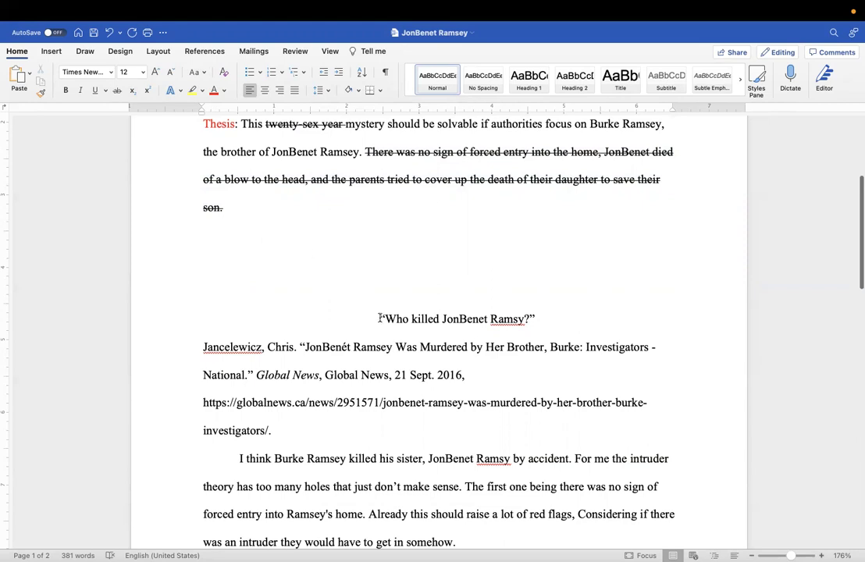
{"action": "key", "text": "BackSpace"}
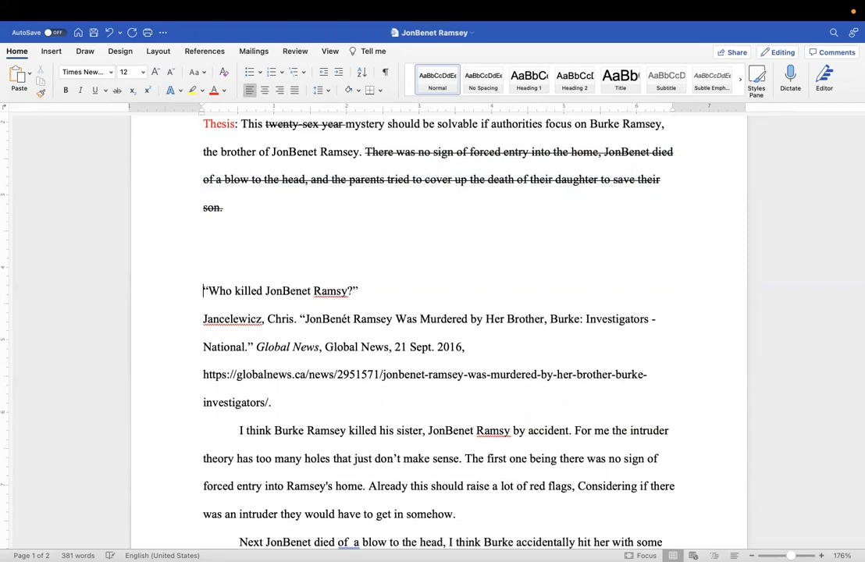
{"action": "key", "text": "BackSpace"}
{"action": "key", "text": "BackSpace"}
{"action": "key", "text": "BackSpace"}
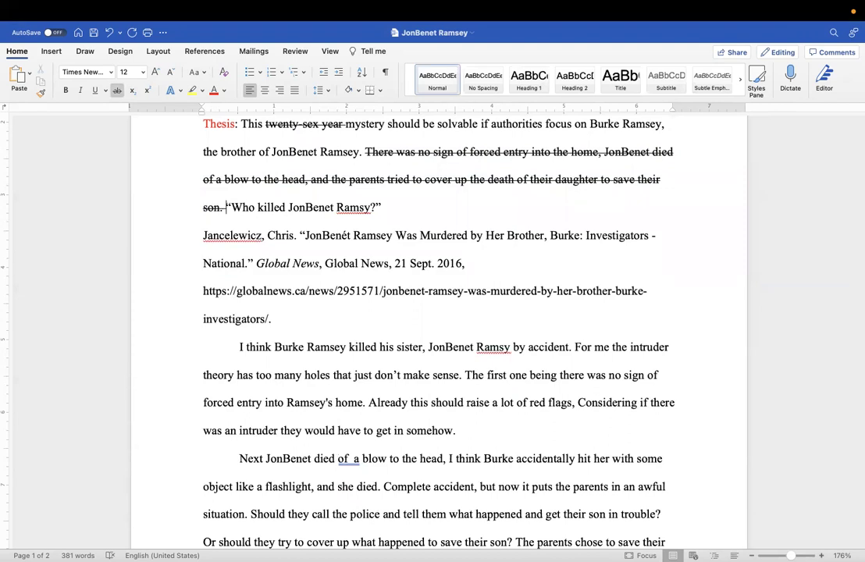
{"action": "key", "text": "Return"}
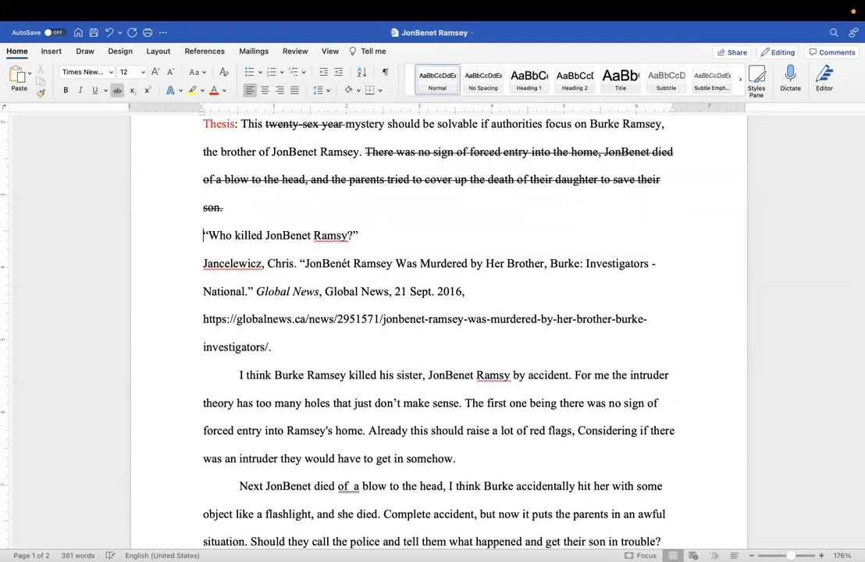
{"action": "key", "text": "Return"}
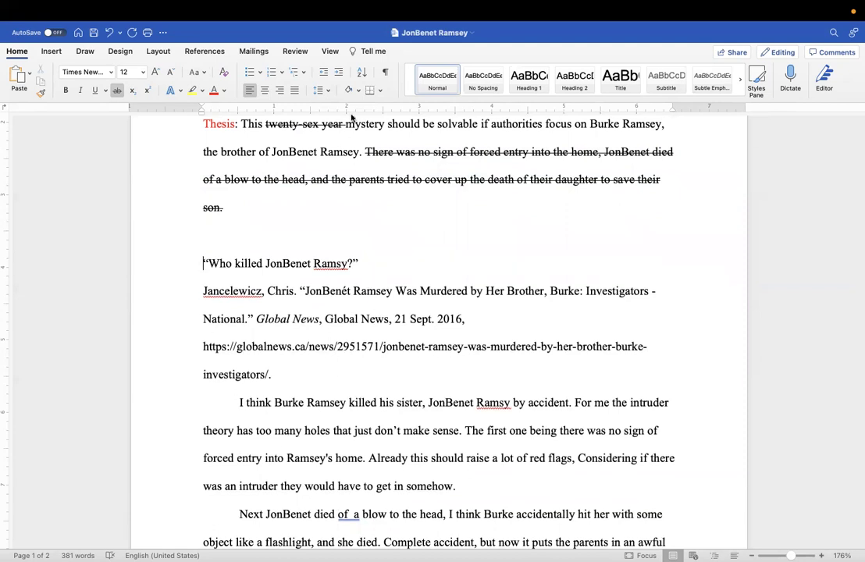
{"action": "left_click", "coordinate": [264, 92]}
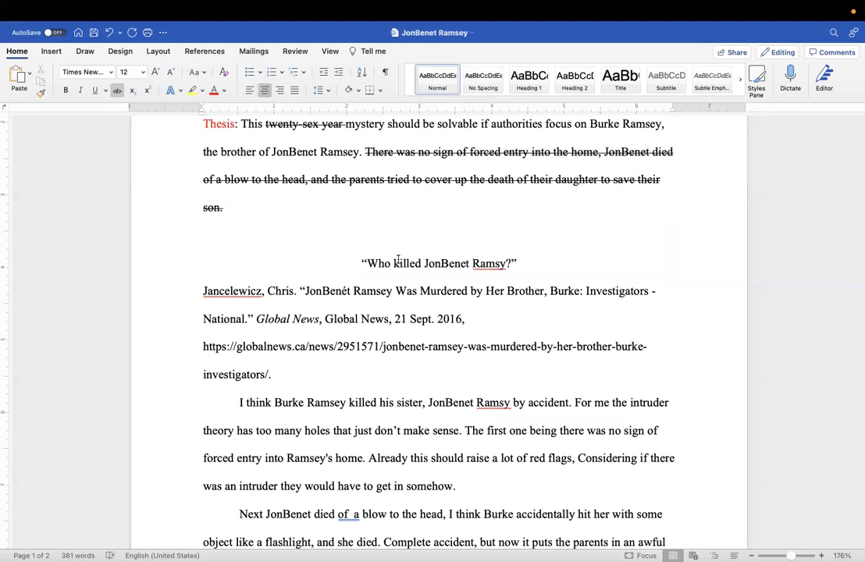
Capitalize "killed" as "Killed" in the essay title and color the word red.
{"action": "left_click_drag", "start_coordinate": [394, 263], "coordinate": [400, 264]}
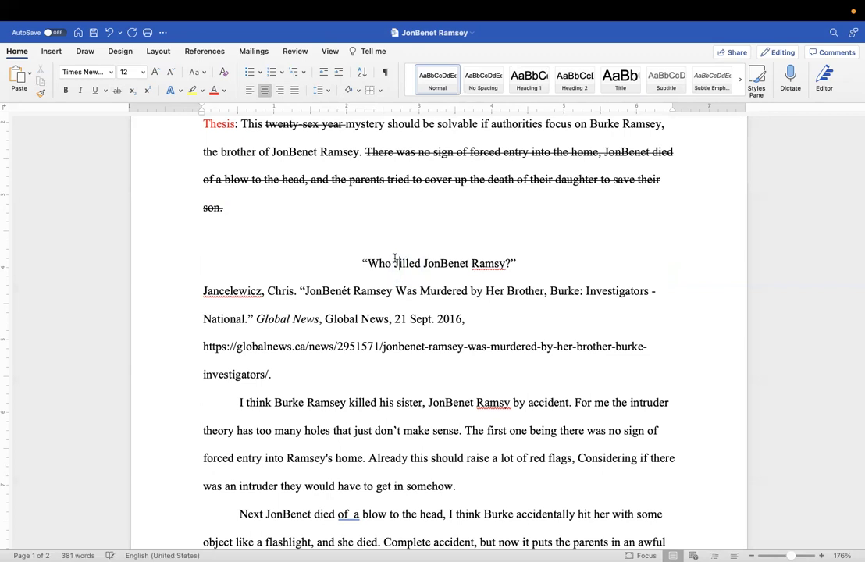
{"action": "type", "text": "J"}
{"action": "key", "text": "BackSpace"}
{"action": "type", "text": "K"}
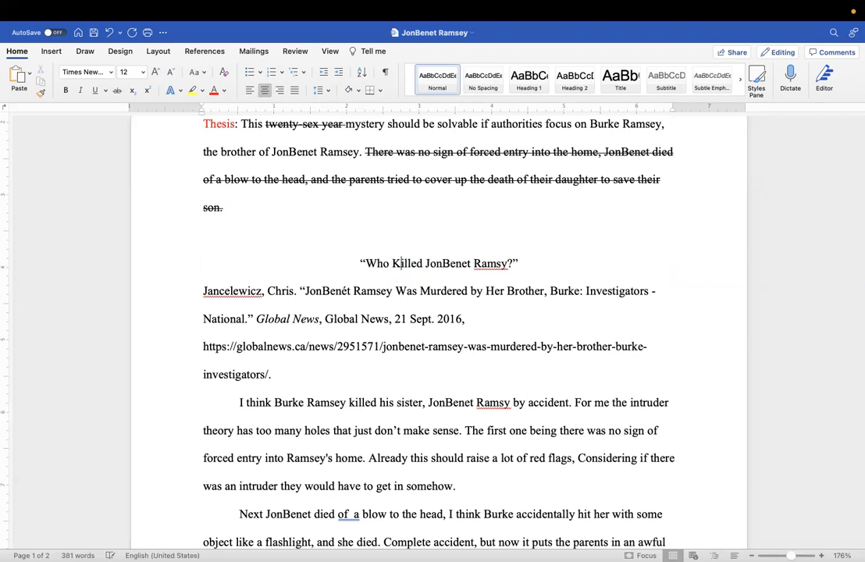
{"action": "left_click_drag", "start_coordinate": [474, 264], "coordinate": [387, 251]}
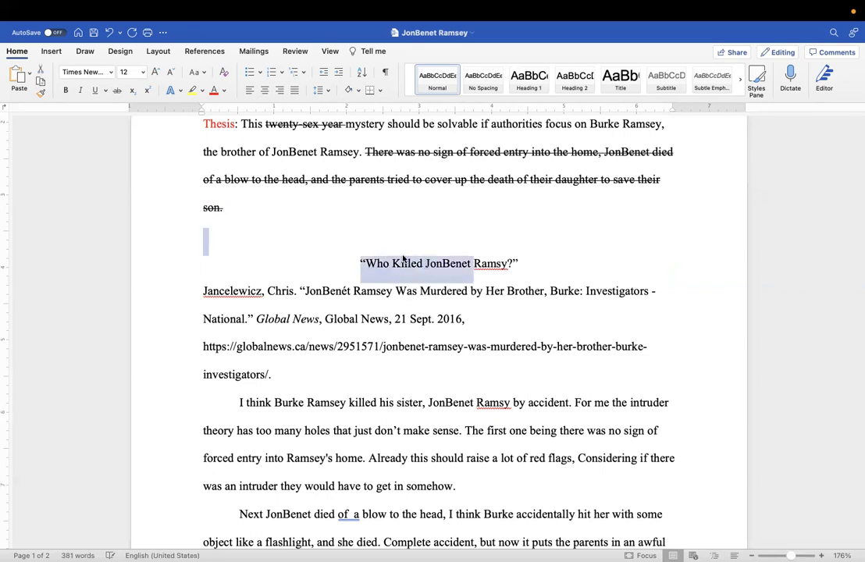
{"action": "left_click", "coordinate": [396, 264]}
{"action": "double_click", "coordinate": [414, 263]}
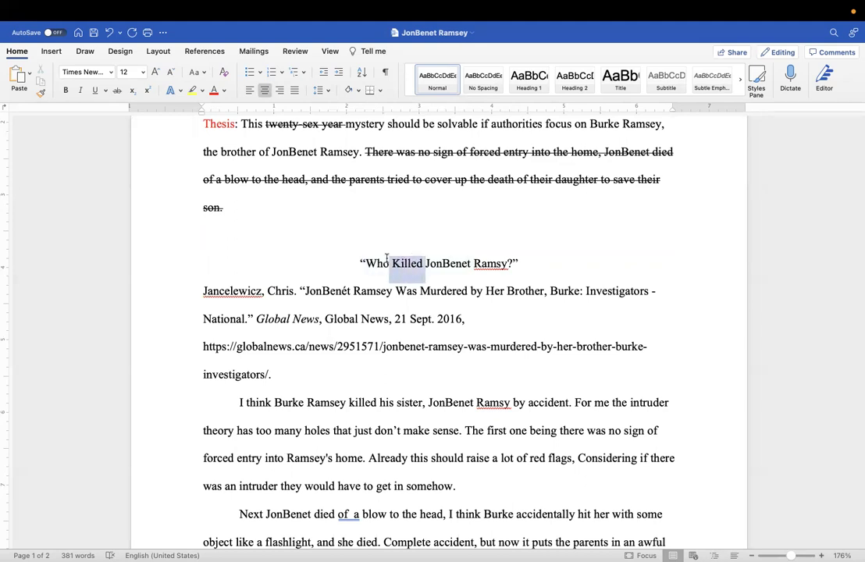
{"action": "left_click", "coordinate": [214, 89]}
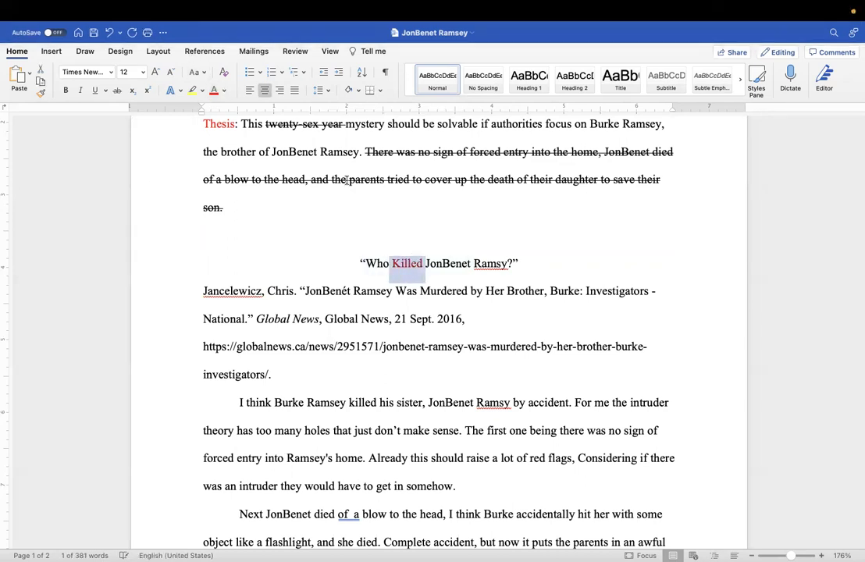
{"action": "left_click", "coordinate": [540, 275]}
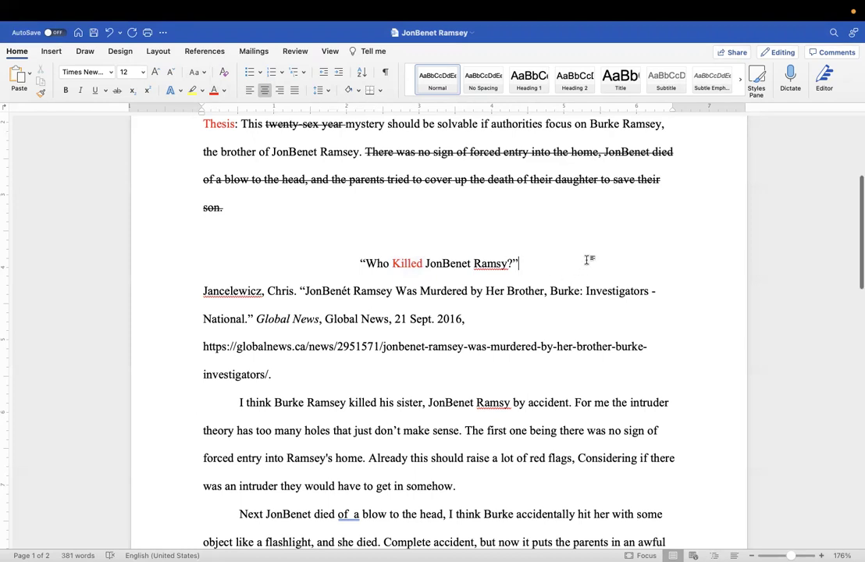
Remove the first-line indents from the paragraphs beginning "I think" and "Next JonBenet died".
{"action": "scroll", "coordinate": [588, 260], "scroll_direction": "down", "scroll_amount": 3}
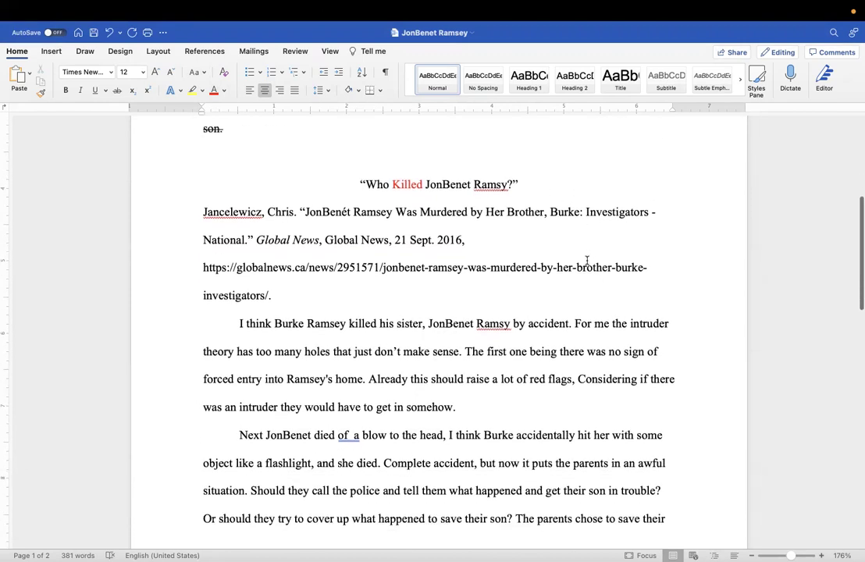
{"action": "double_click", "coordinate": [201, 210]}
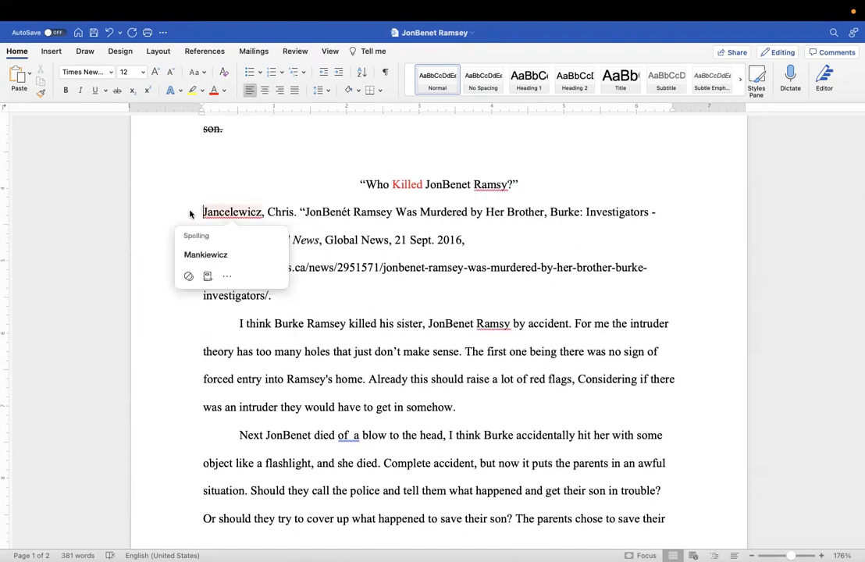
{"action": "left_click", "coordinate": [192, 213]}
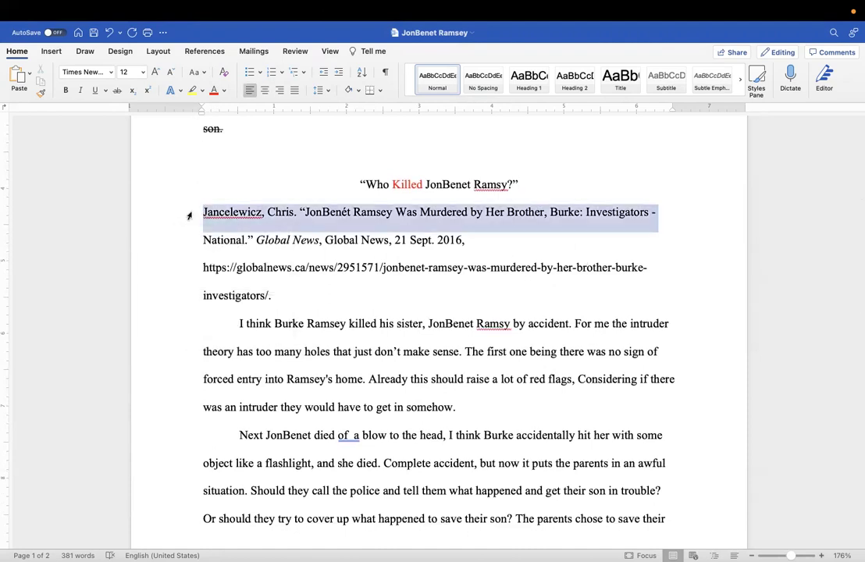
{"action": "left_click", "coordinate": [238, 327]}
{"action": "key", "text": "BackSpace"}
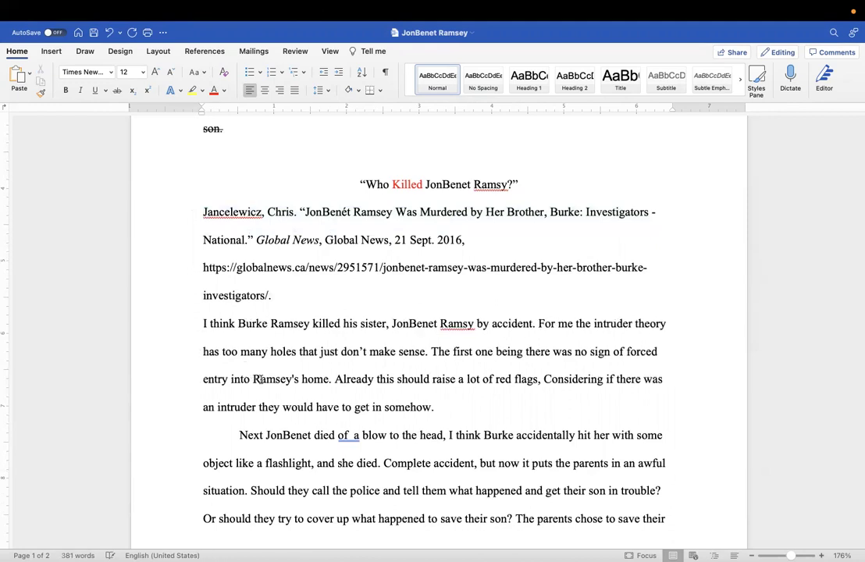
{"action": "left_click", "coordinate": [240, 436]}
{"action": "key", "text": "BackSpace"}
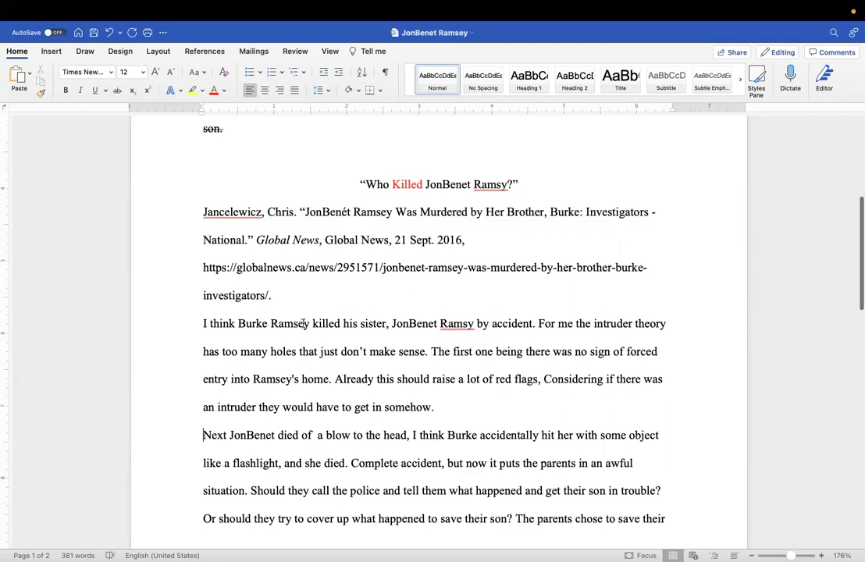
Apply a 0.5" hanging indent to everything from the source citation below the title to the end of the document.
{"action": "scroll", "coordinate": [324, 227], "scroll_direction": "up", "scroll_amount": 2}
{"action": "scroll", "coordinate": [325, 227], "scroll_direction": "down", "scroll_amount": 3}
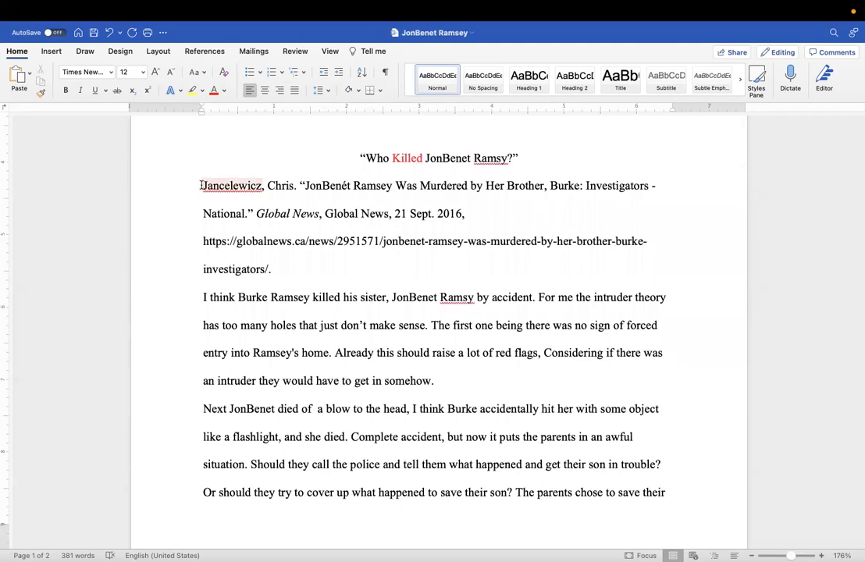
{"action": "left_click_drag", "start_coordinate": [201, 185], "coordinate": [749, 558]}
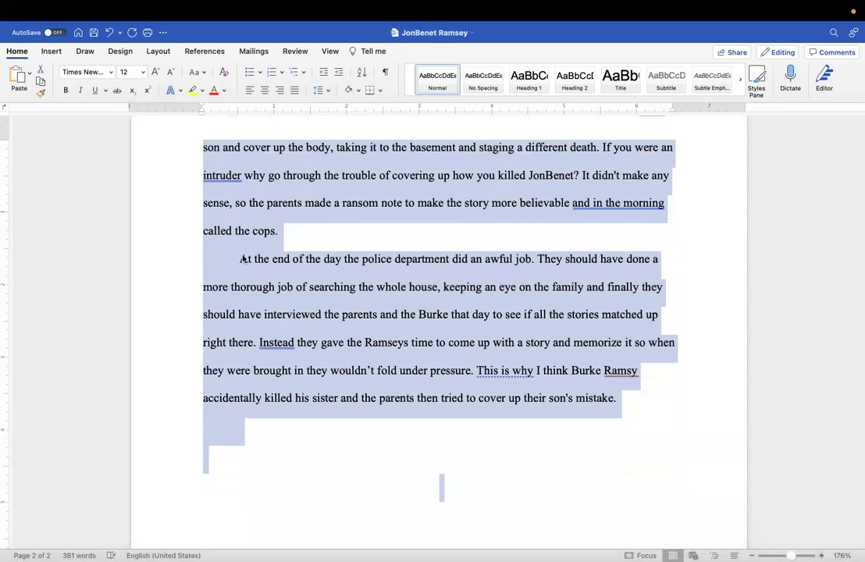
{"action": "scroll", "coordinate": [300, 201], "scroll_direction": "up", "scroll_amount": 10}
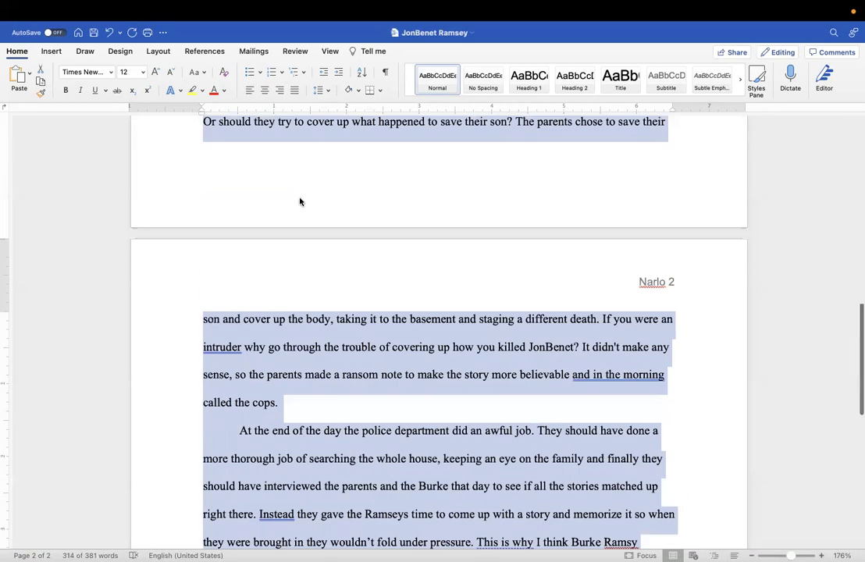
{"action": "right_click", "coordinate": [301, 261]}
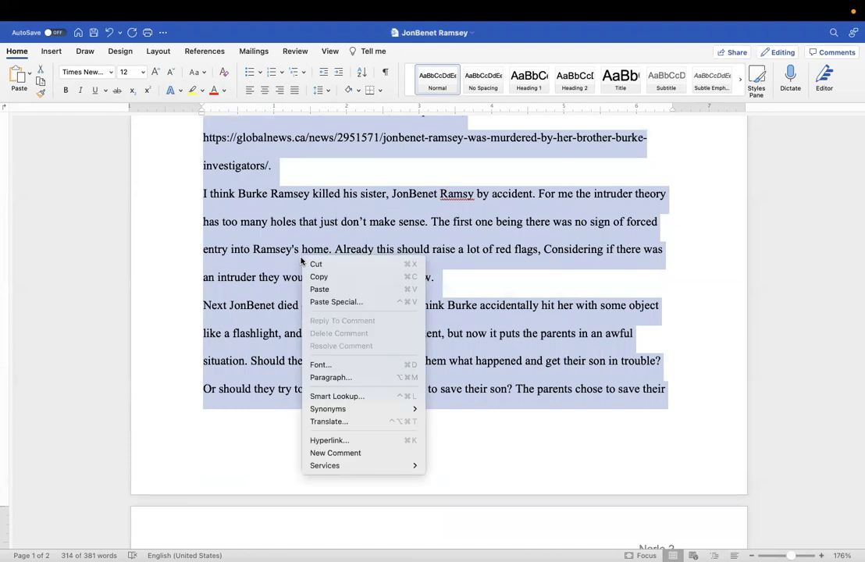
{"action": "left_click", "coordinate": [347, 378]}
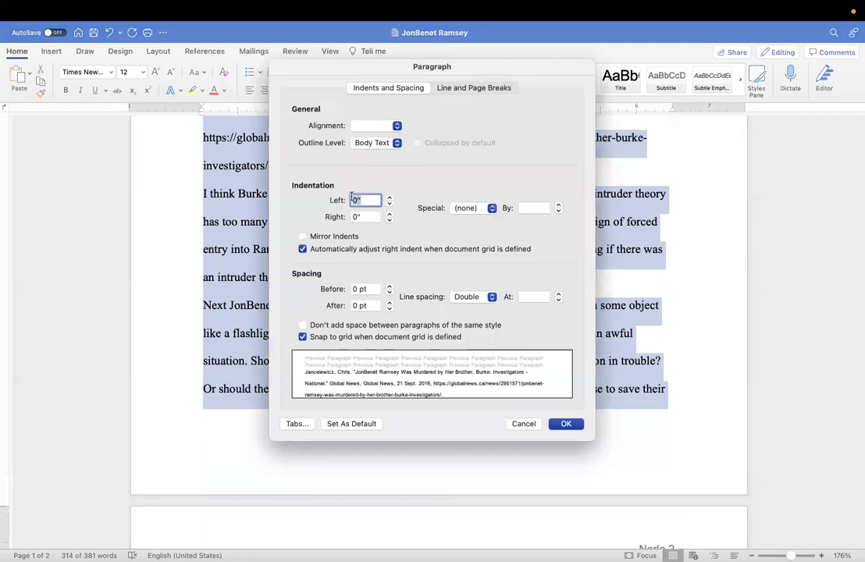
{"action": "left_click", "coordinate": [492, 209]}
{"action": "left_click", "coordinate": [485, 234]}
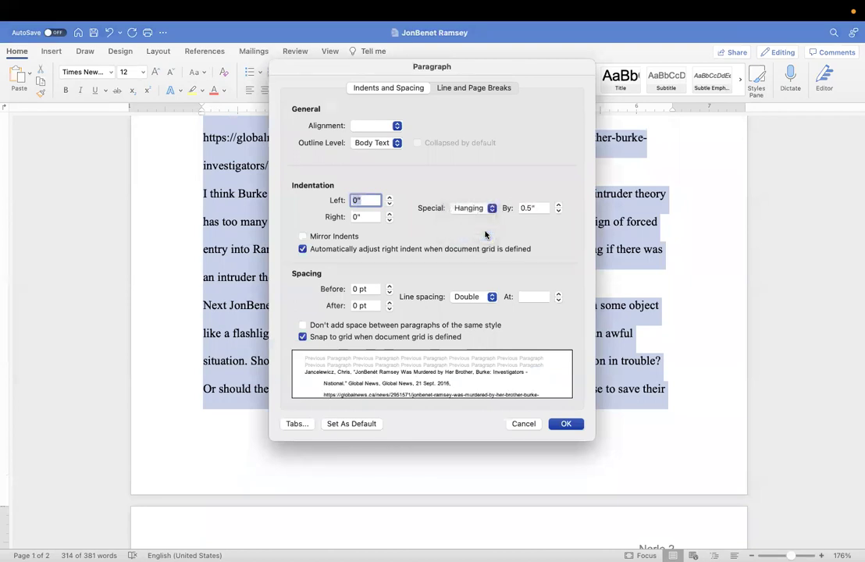
{"action": "left_click", "coordinate": [567, 426]}
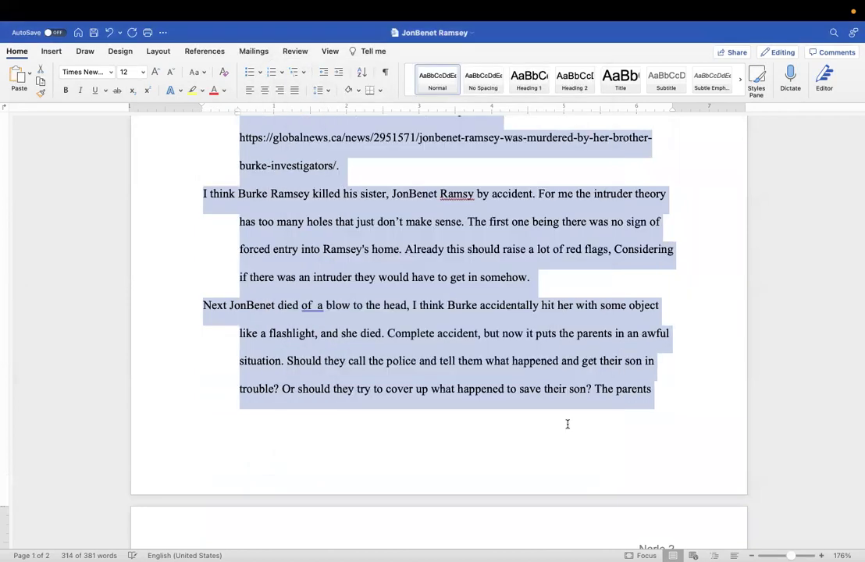
{"action": "scroll", "coordinate": [484, 195], "scroll_direction": "up", "scroll_amount": 5}
{"action": "scroll", "coordinate": [483, 172], "scroll_direction": "down", "scroll_amount": 3}
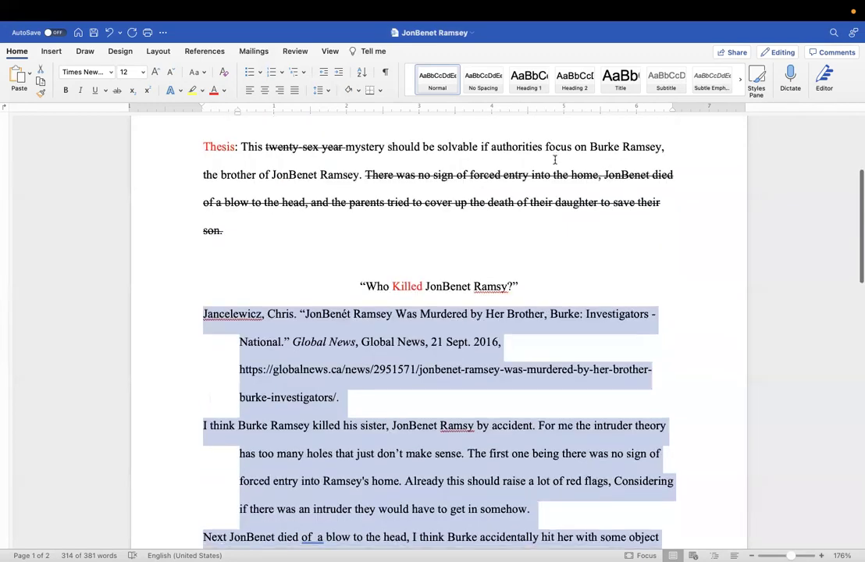
{"action": "left_click", "coordinate": [481, 138]}
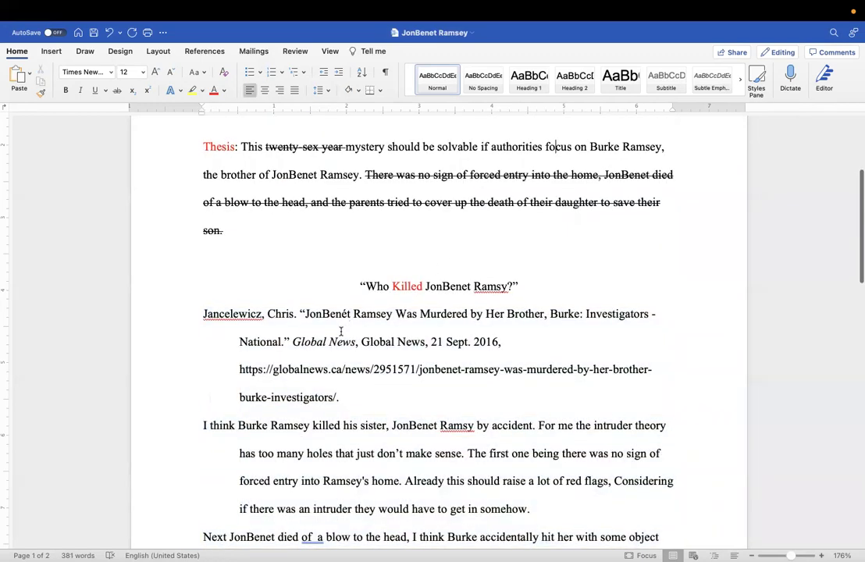
Indent the first lines of the paragraphs beginning "I think" and "Next JonBenet died" 0.5" beyond the rest of each paragraph.
{"action": "left_click", "coordinate": [201, 423]}
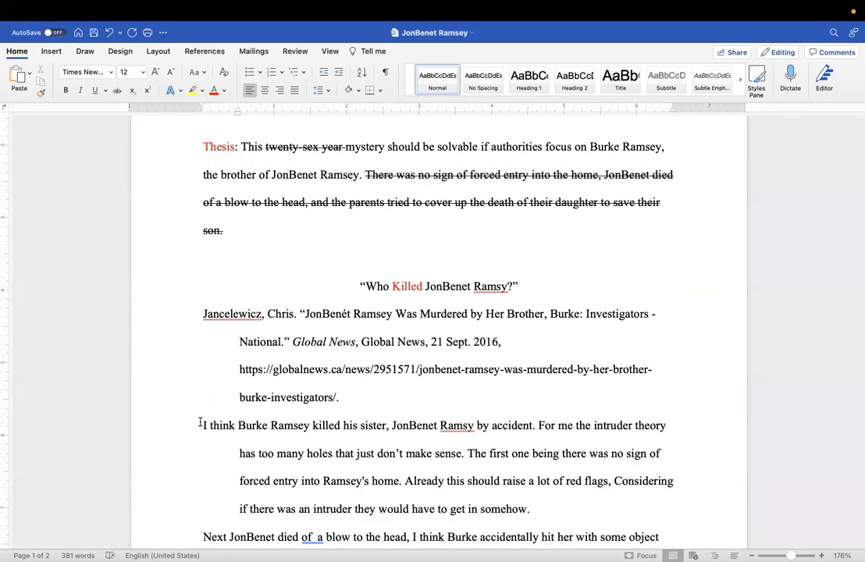
{"action": "key", "text": "Tab"}
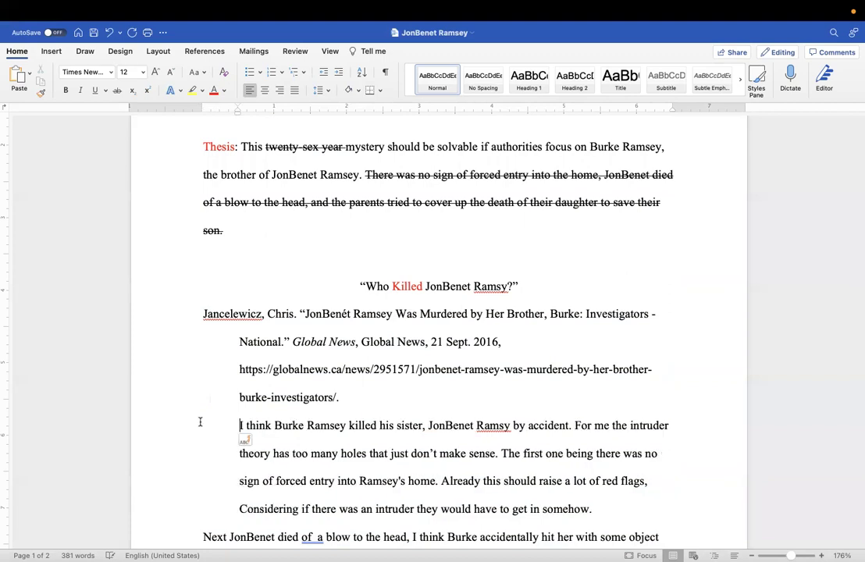
{"action": "key", "text": "Tab"}
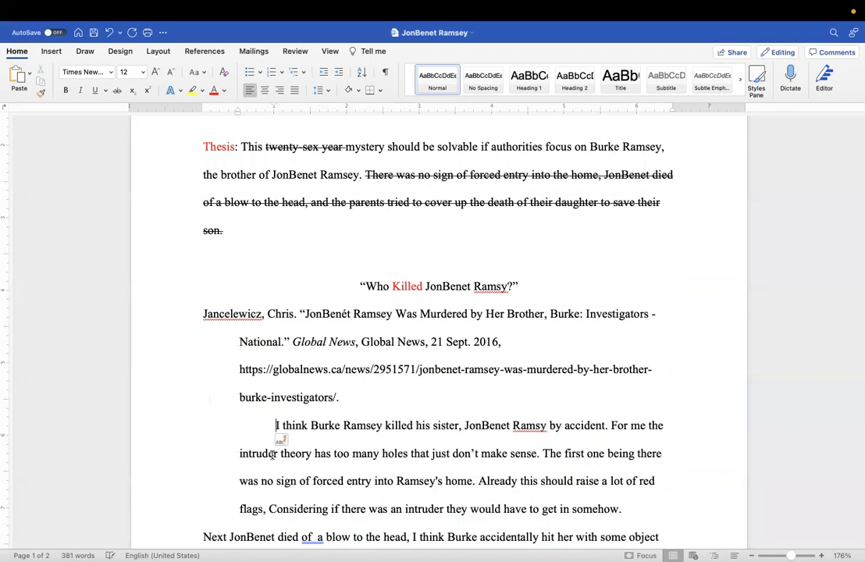
{"action": "scroll", "coordinate": [274, 458], "scroll_direction": "down", "scroll_amount": 5}
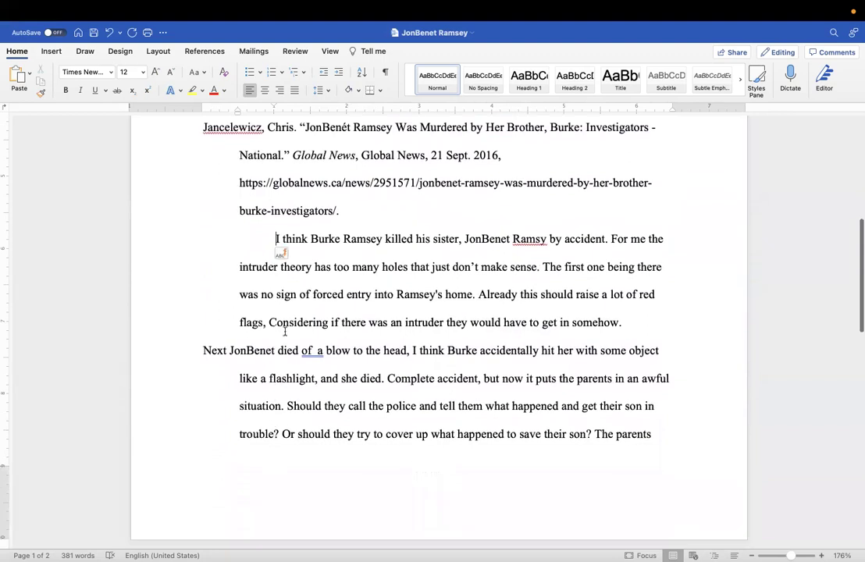
{"action": "left_click", "coordinate": [201, 350]}
{"action": "key", "text": "Tab"}
{"action": "key", "text": "Tab"}
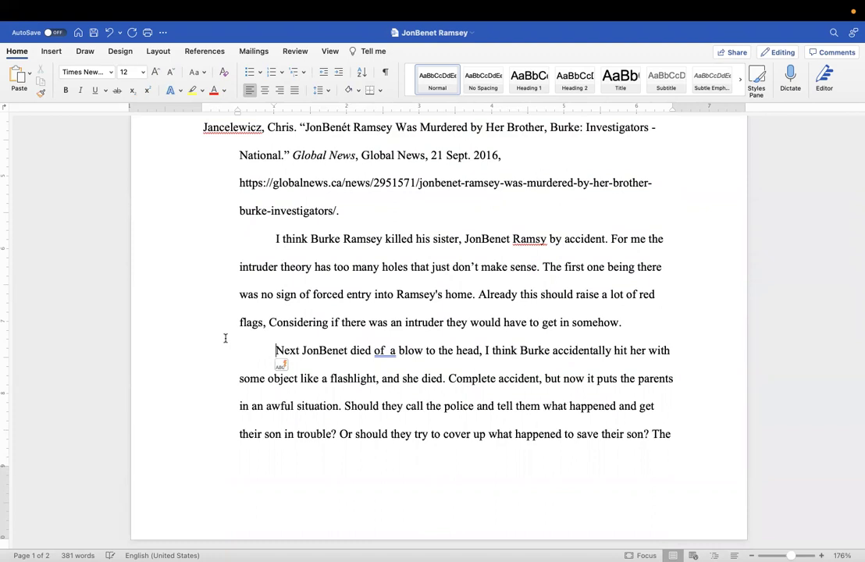
{"action": "scroll", "coordinate": [274, 310], "scroll_direction": "down", "scroll_amount": 1}
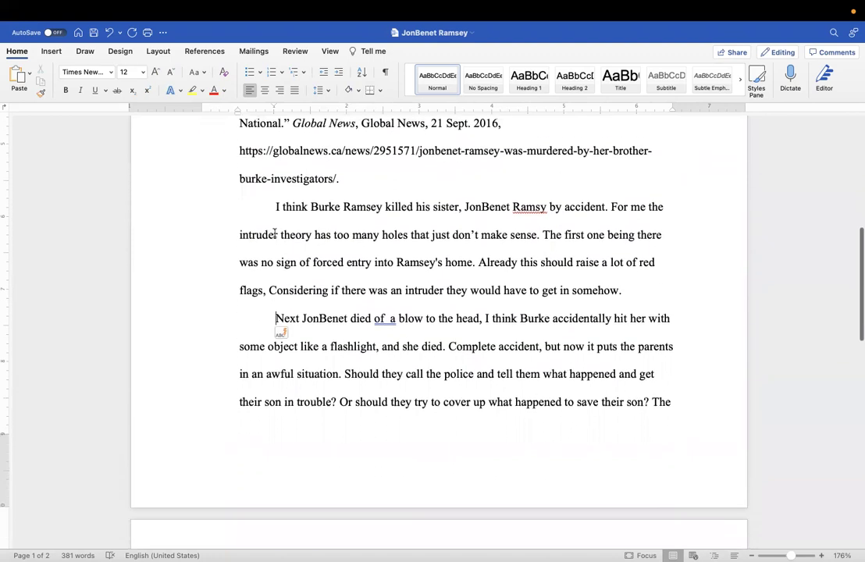
{"action": "scroll", "coordinate": [274, 232], "scroll_direction": "down", "scroll_amount": 10}
{"action": "scroll", "coordinate": [274, 232], "scroll_direction": "down", "scroll_amount": 1}
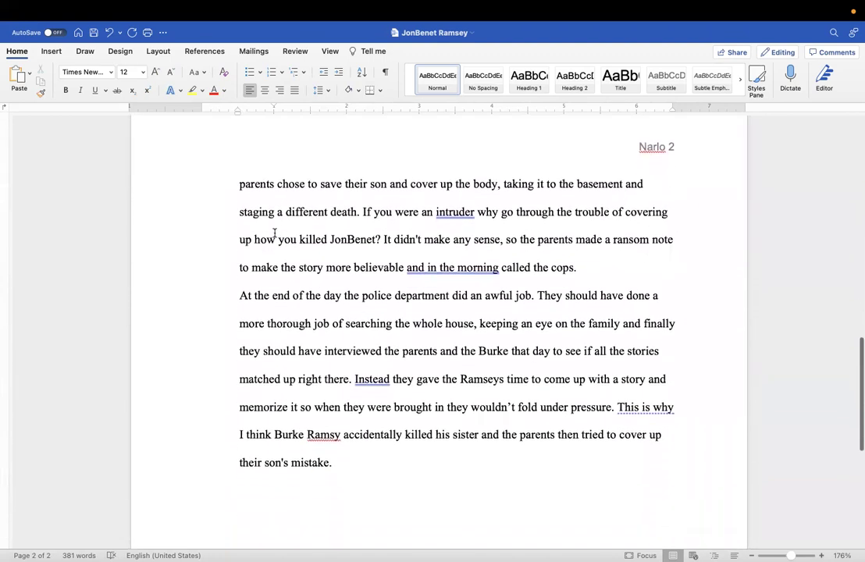
{"action": "key", "text": "Tab"}
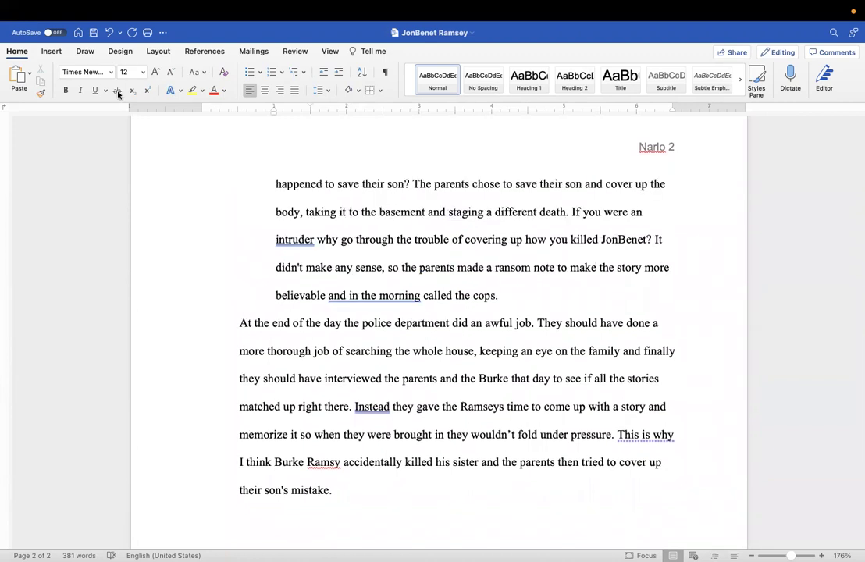
{"action": "mouse_move", "coordinate": [72, 16]}
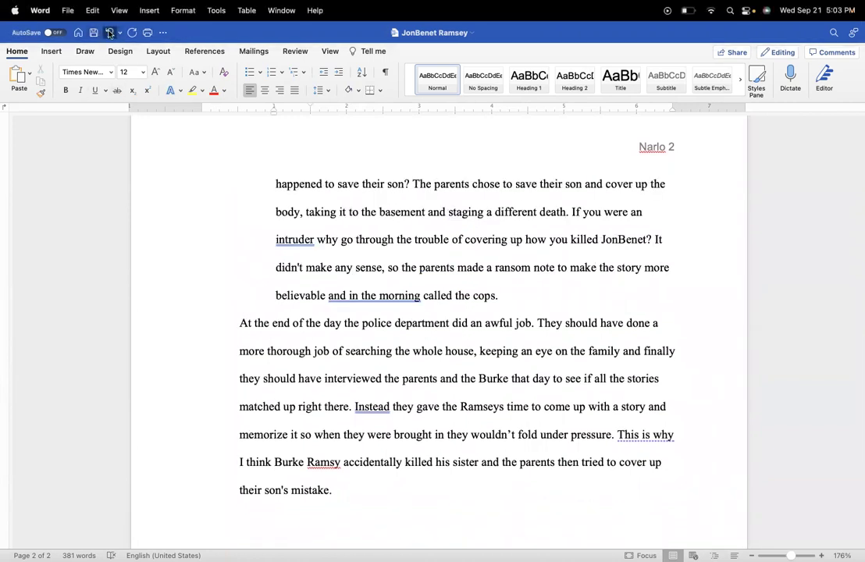
{"action": "key", "text": "super+z"}
Indent the first line of the paragraph beginning "At the end of the day" by 0.5".
{"action": "scroll", "coordinate": [256, 462], "scroll_direction": "down", "scroll_amount": 1}
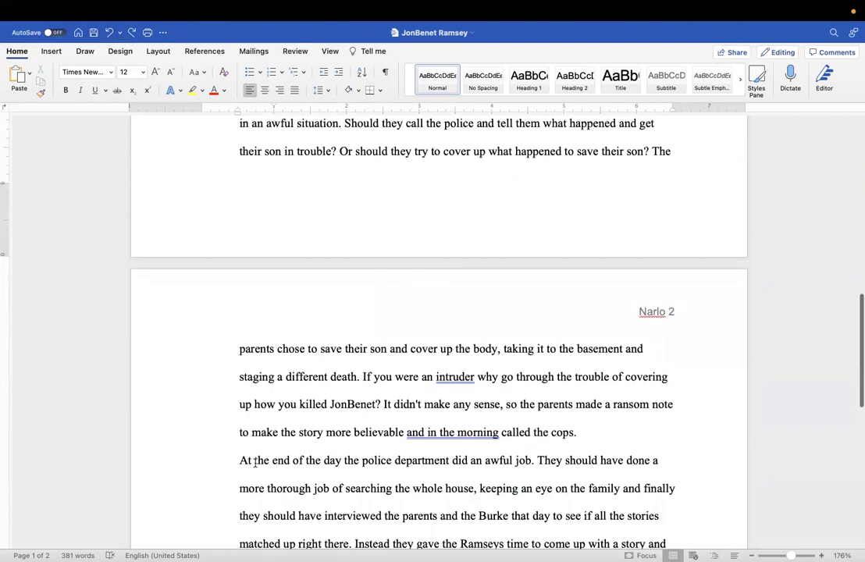
{"action": "left_click", "coordinate": [240, 460]}
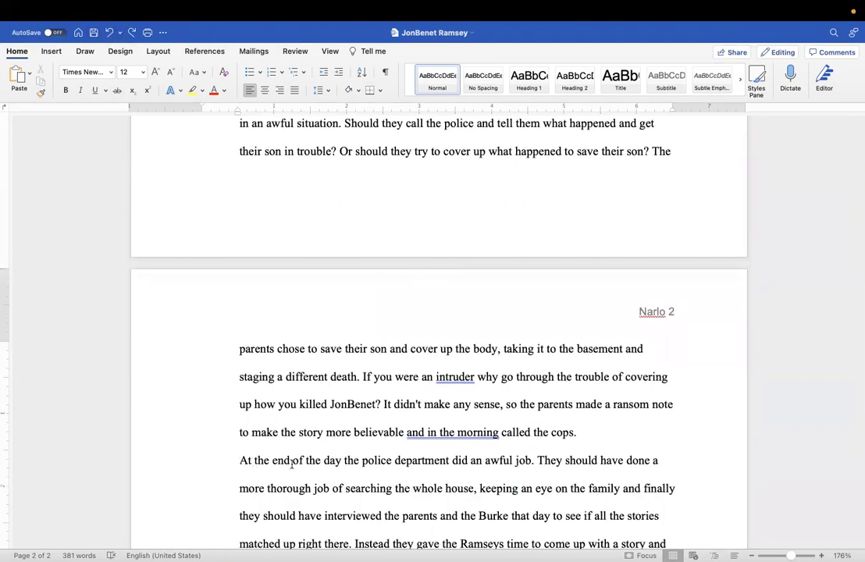
{"action": "key", "text": "Tab"}
{"action": "scroll", "coordinate": [439, 336], "scroll_direction": "down", "scroll_amount": 5}
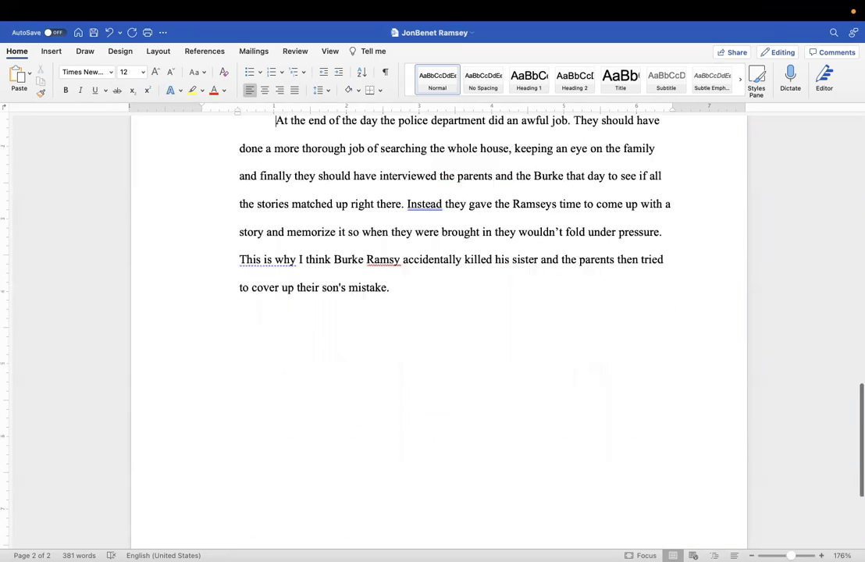
Review the indentation of the source citation and the body paragraphs on both pages, including the left indent marker on the ruler.
{"action": "scroll", "coordinate": [439, 336], "scroll_direction": "up", "scroll_amount": 4}
{"action": "scroll", "coordinate": [227, 391], "scroll_direction": "up", "scroll_amount": 5}
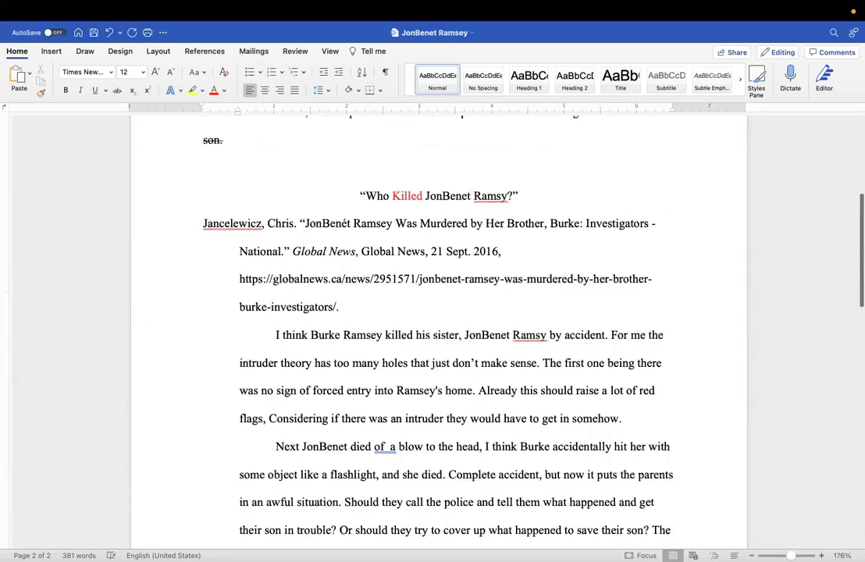
{"action": "scroll", "coordinate": [227, 390], "scroll_direction": "down", "scroll_amount": 2}
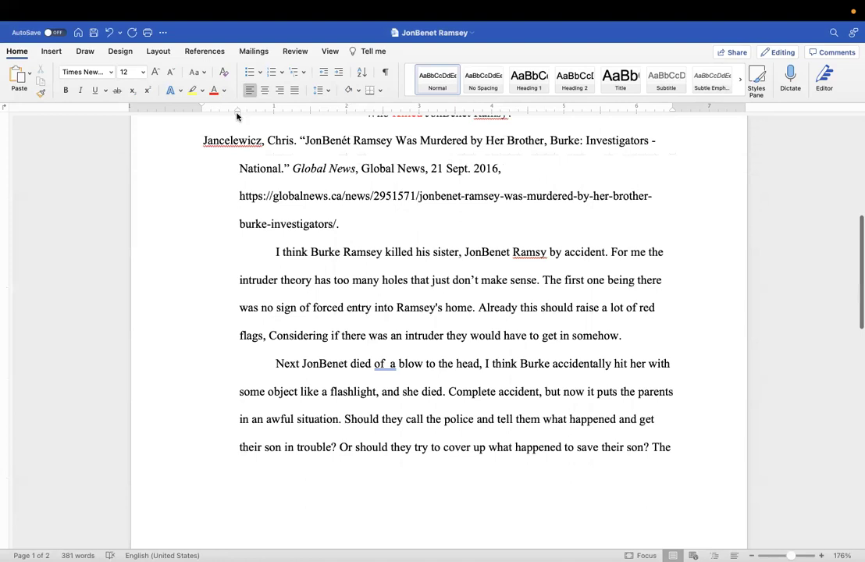
{"action": "left_click_drag", "start_coordinate": [237, 116], "coordinate": [237, 116]}
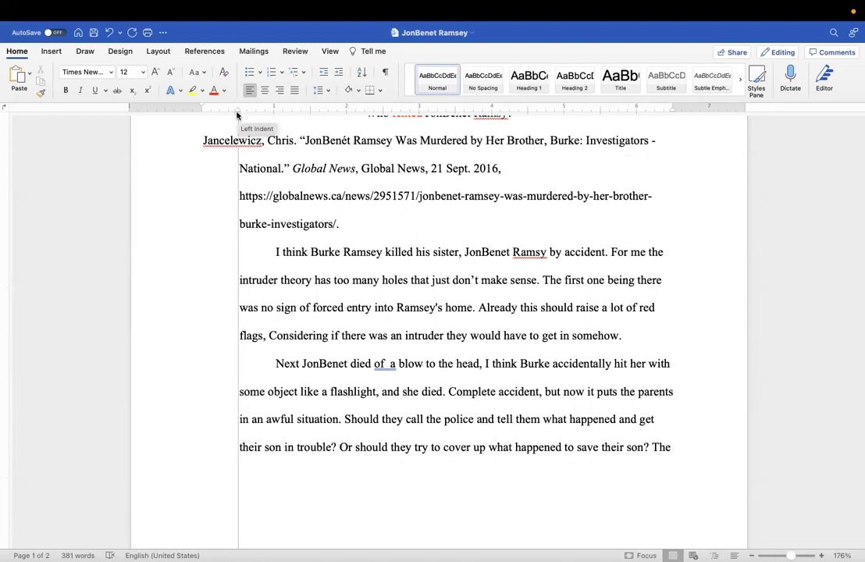
{"action": "scroll", "coordinate": [237, 116], "scroll_direction": "down", "scroll_amount": 5}
{"action": "scroll", "coordinate": [222, 236], "scroll_direction": "up", "scroll_amount": 6}
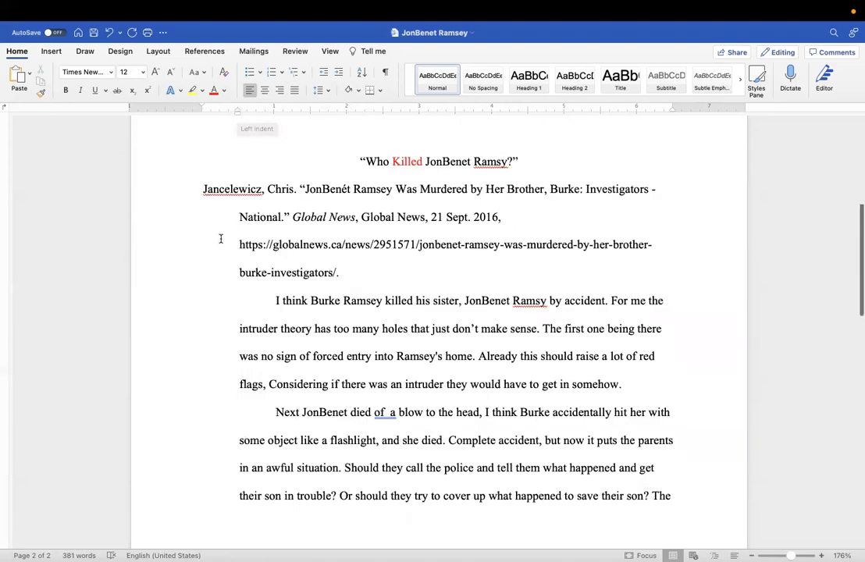
{"action": "scroll", "coordinate": [221, 237], "scroll_direction": "down", "scroll_amount": 3}
{"action": "scroll", "coordinate": [220, 238], "scroll_direction": "up", "scroll_amount": 2}
{"action": "scroll", "coordinate": [220, 238], "scroll_direction": "down", "scroll_amount": 1}
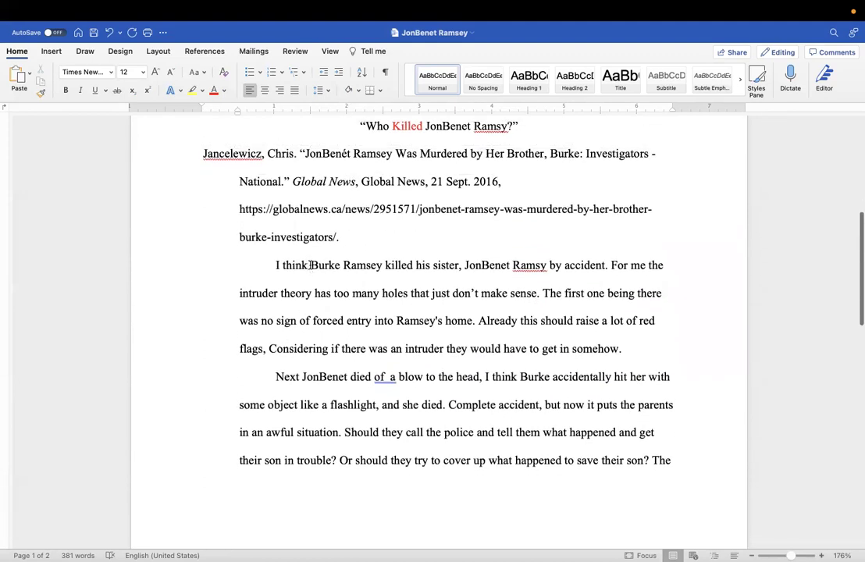
Strike out "I think" at the start of the first paragraph below the source citation.
{"action": "left_click_drag", "start_coordinate": [310, 265], "coordinate": [278, 264]}
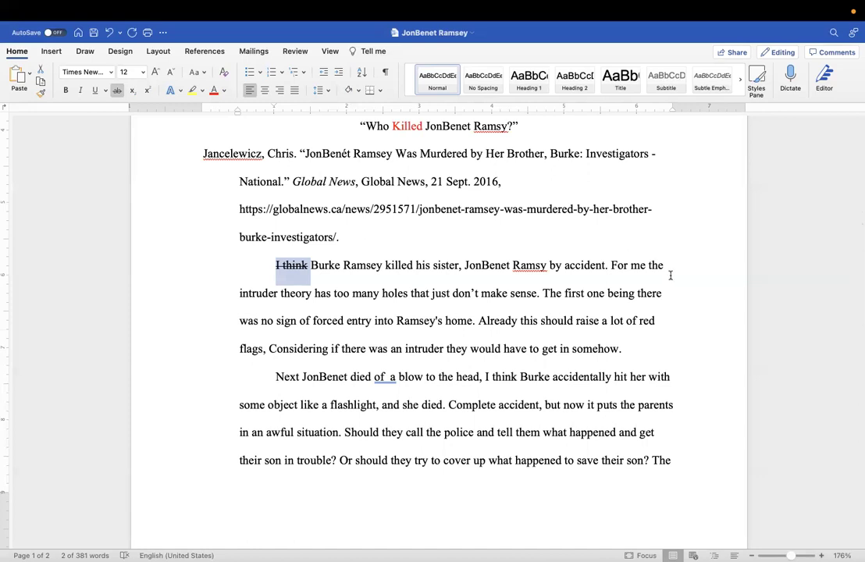
{"action": "left_click_drag", "start_coordinate": [612, 265], "coordinate": [647, 271]}
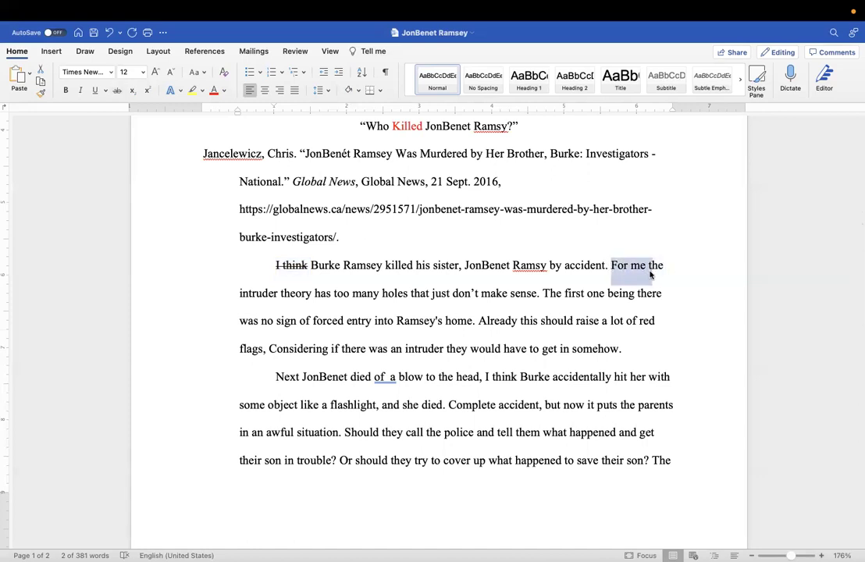
{"action": "left_click", "coordinate": [644, 267]}
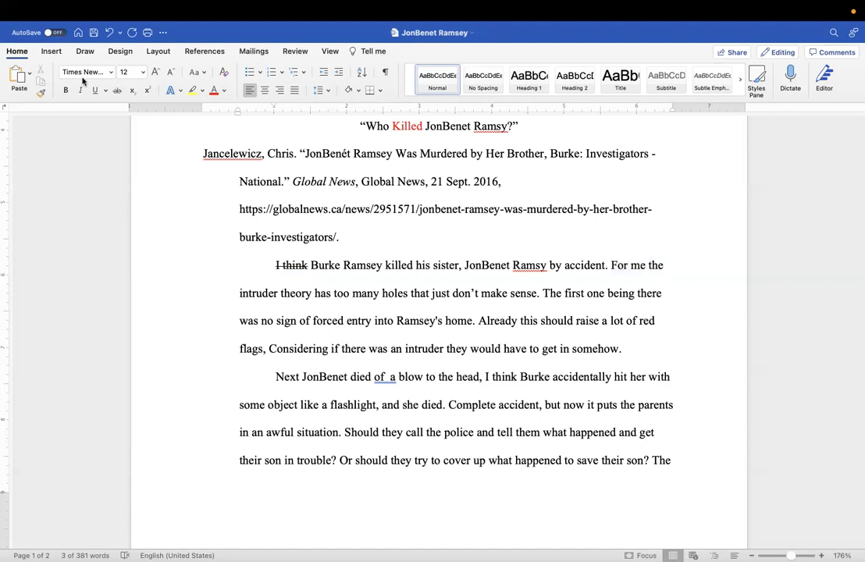
Insert "This article supports the argument that" in red between the struck-out "I think" and "Burke Ramsey killed his sister".
{"action": "scroll", "coordinate": [666, 251], "scroll_direction": "down", "scroll_amount": 1}
{"action": "scroll", "coordinate": [665, 251], "scroll_direction": "down", "scroll_amount": 10}
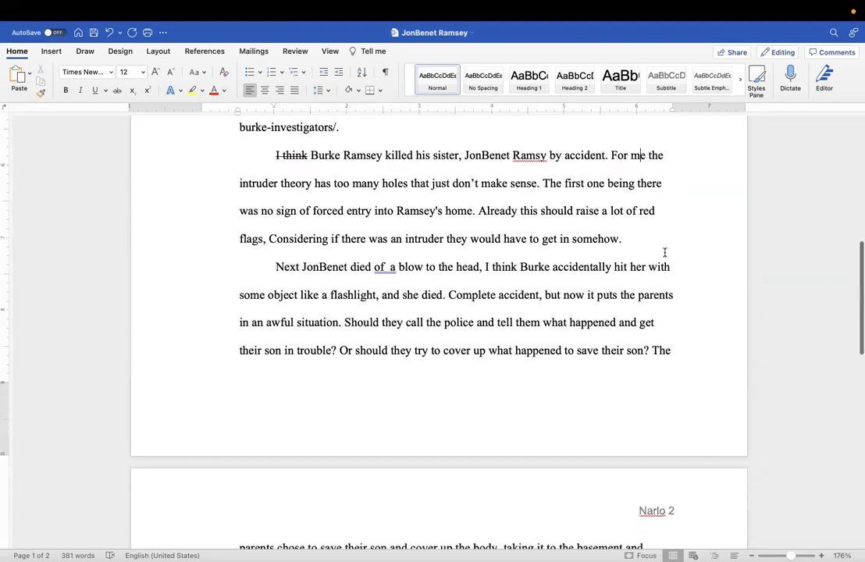
{"action": "scroll", "coordinate": [666, 252], "scroll_direction": "down", "scroll_amount": 2}
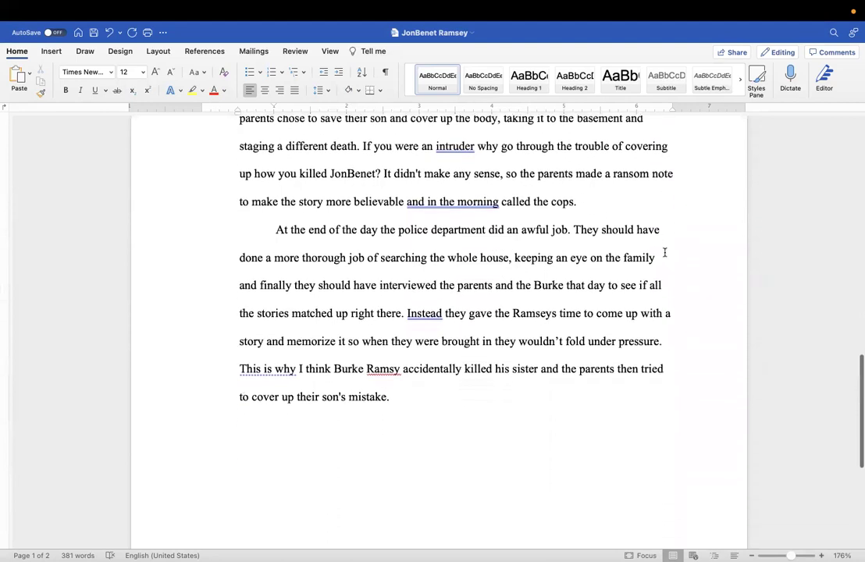
{"action": "scroll", "coordinate": [665, 252], "scroll_direction": "up", "scroll_amount": 7}
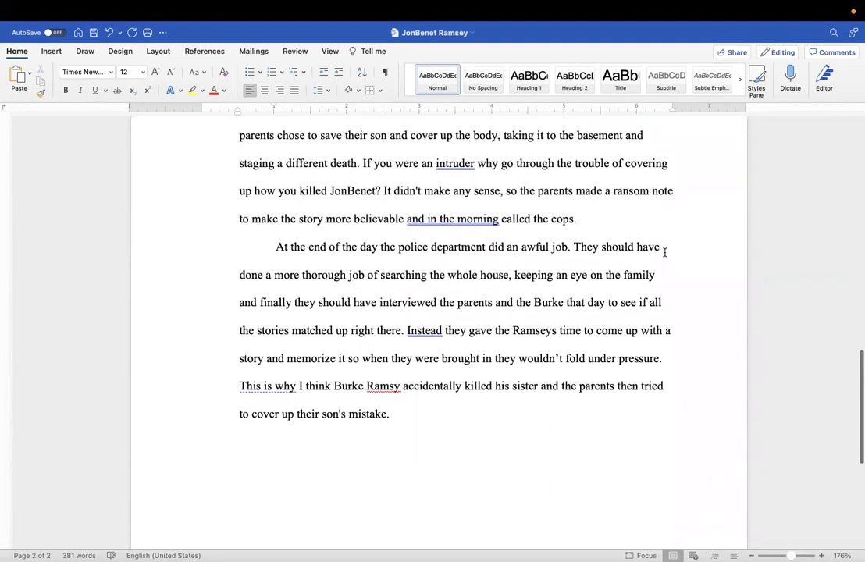
{"action": "scroll", "coordinate": [665, 251], "scroll_direction": "up", "scroll_amount": 3}
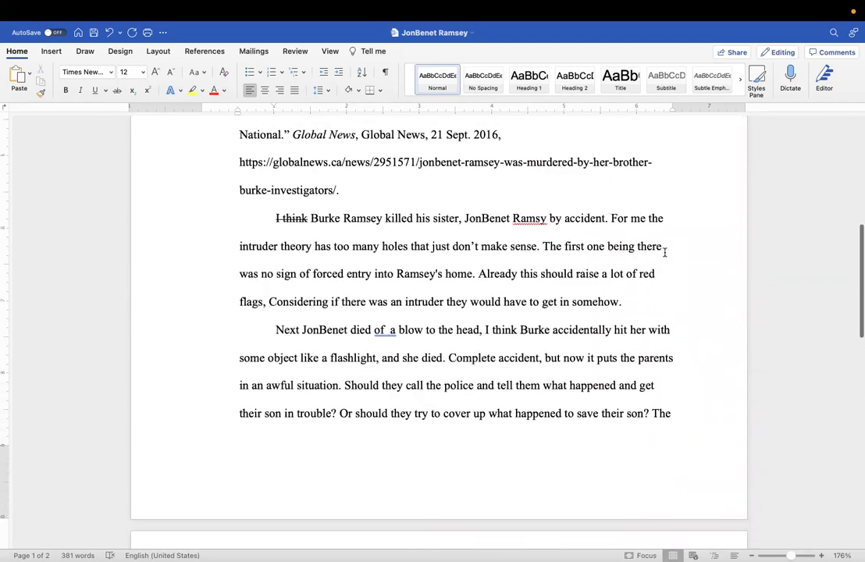
{"action": "left_click", "coordinate": [312, 218]}
{"action": "left_click", "coordinate": [215, 91]}
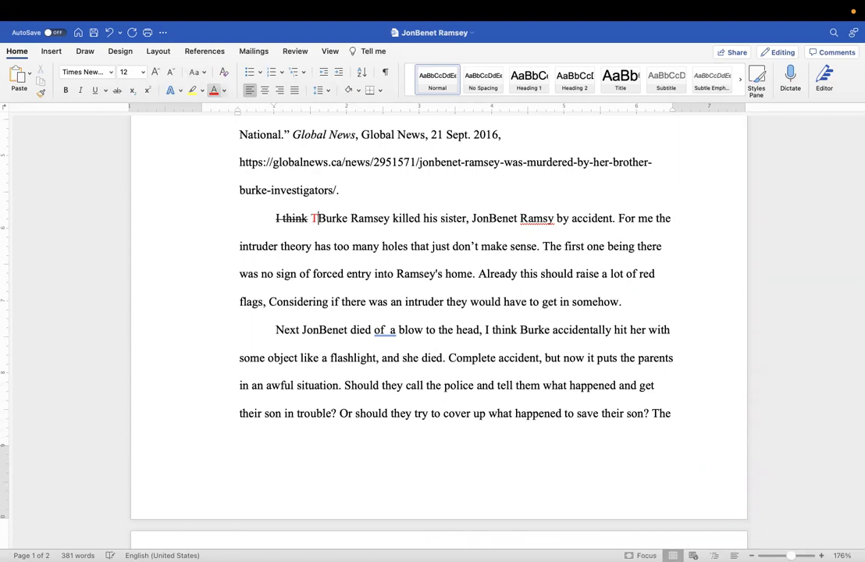
{"action": "type", "text": "This arti"}
{"action": "type", "text": "cle support"}
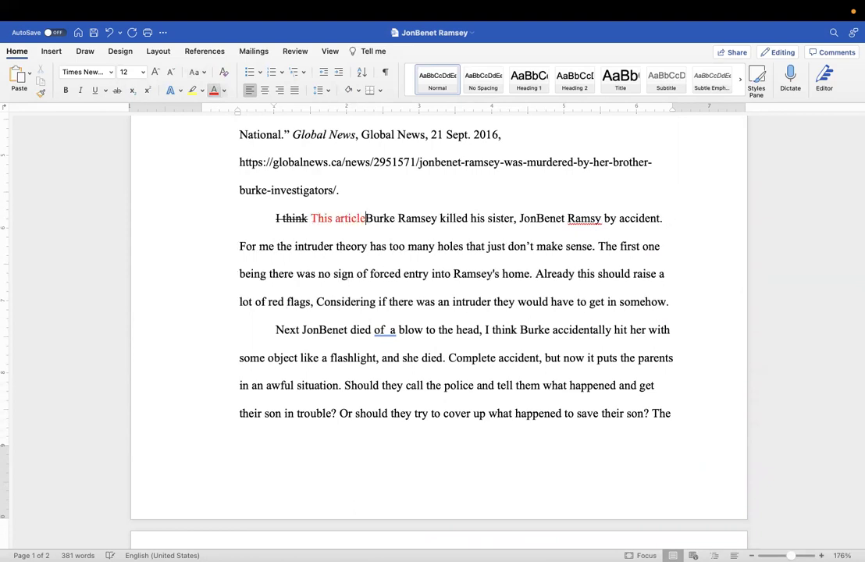
{"action": "type", "text": "s the argume"}
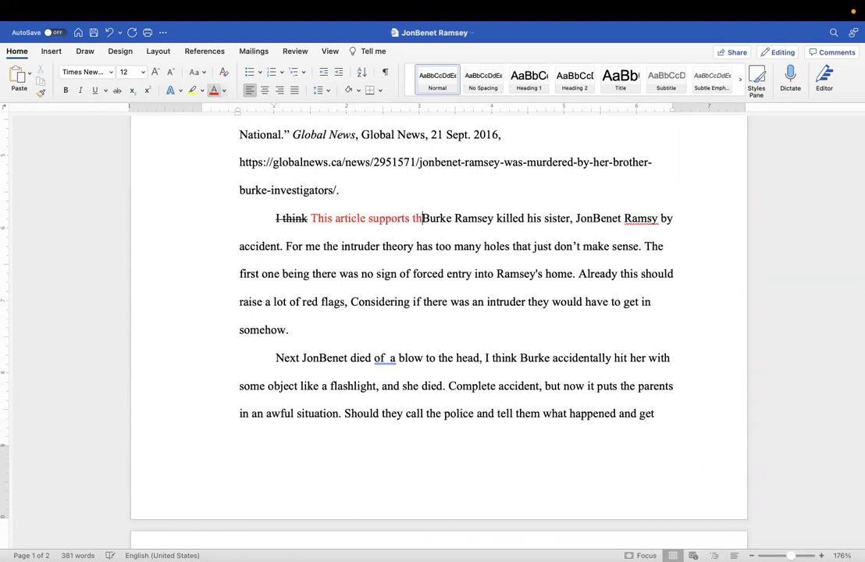
{"action": "type", "text": "nt that"}
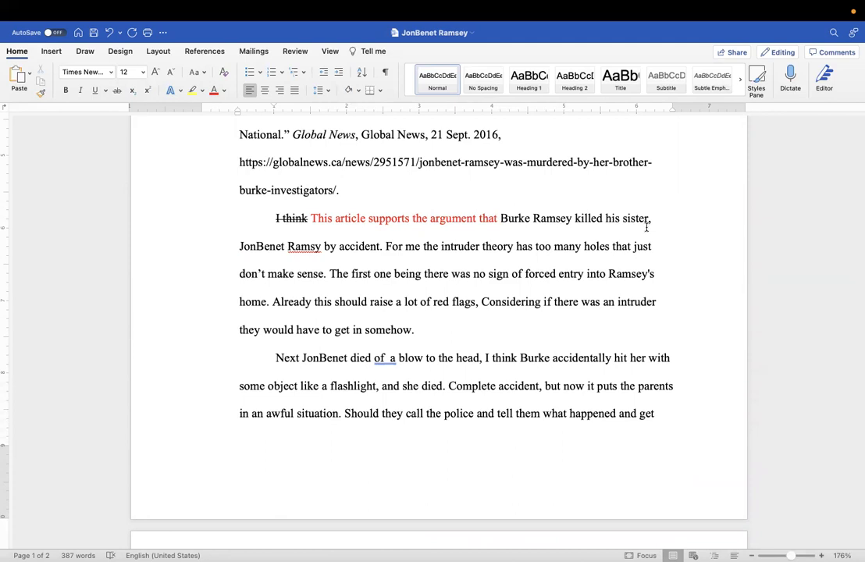
Correct the misspelled "Ramsy" before "by accident" to "Ramsey" and add a comma after it.
{"action": "right_click", "coordinate": [320, 246]}
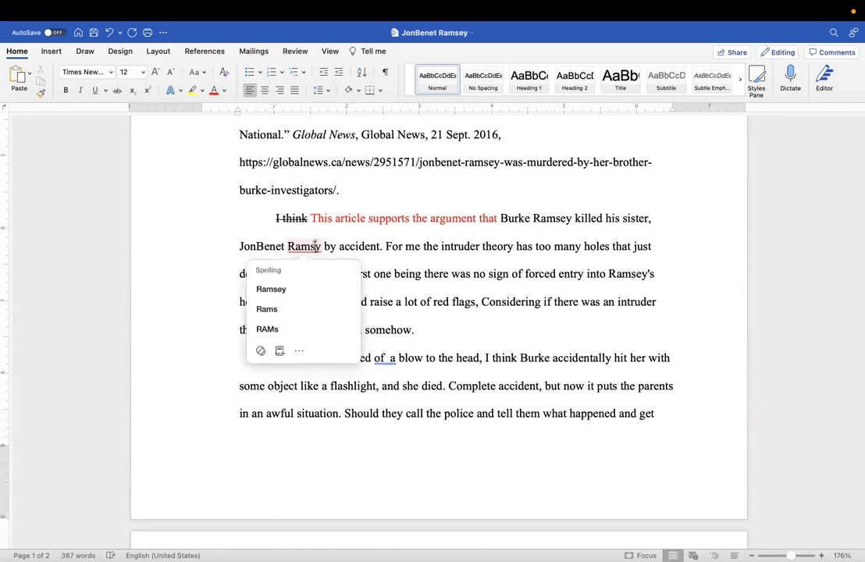
{"action": "key", "text": "Down"}
{"action": "key", "text": "Return"}
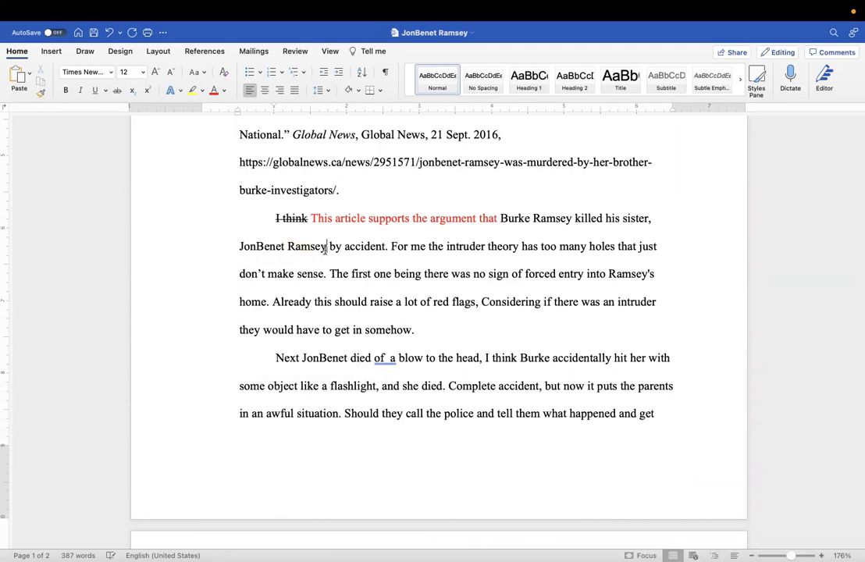
{"action": "type", "text": ","}
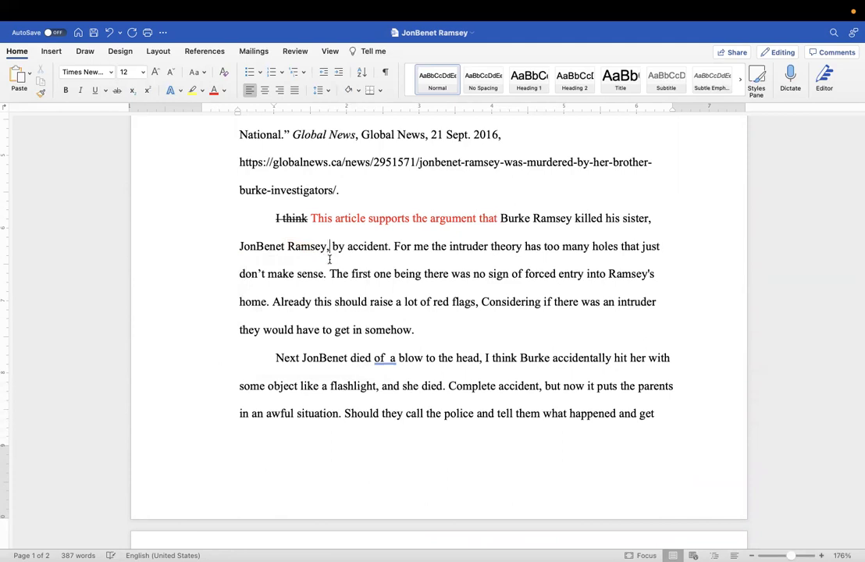
Color the words "JonBenet Ramsey" before "by accident" red.
{"action": "left_click_drag", "start_coordinate": [327, 248], "coordinate": [208, 242]}
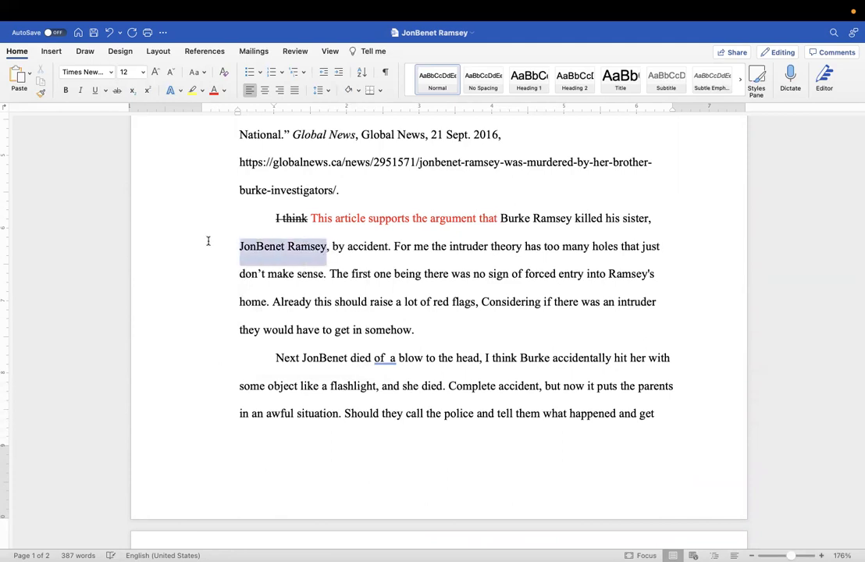
{"action": "left_click", "coordinate": [214, 90]}
{"action": "left_click", "coordinate": [677, 199]}
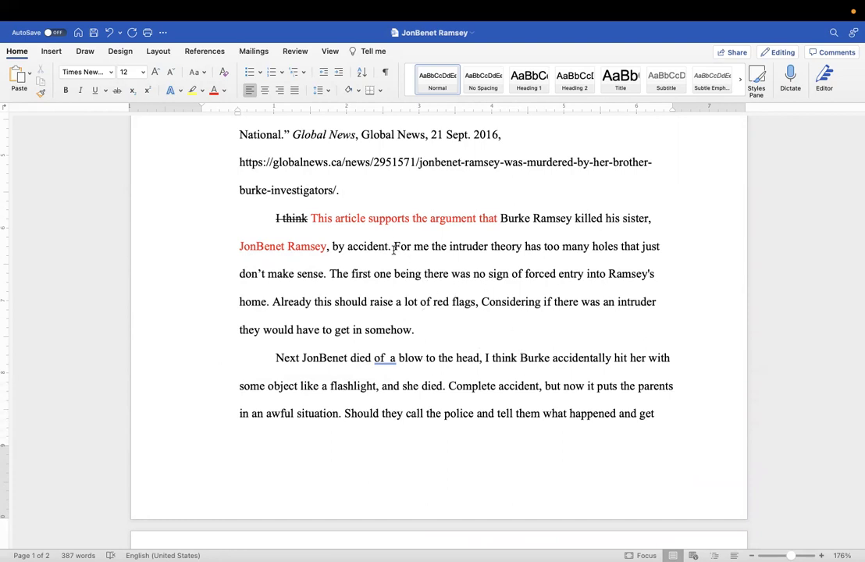
Strike out the rest of the first body paragraph, from "For me the intruder theory" through "get in somehow.".
{"action": "left_click_drag", "start_coordinate": [393, 249], "coordinate": [515, 323]}
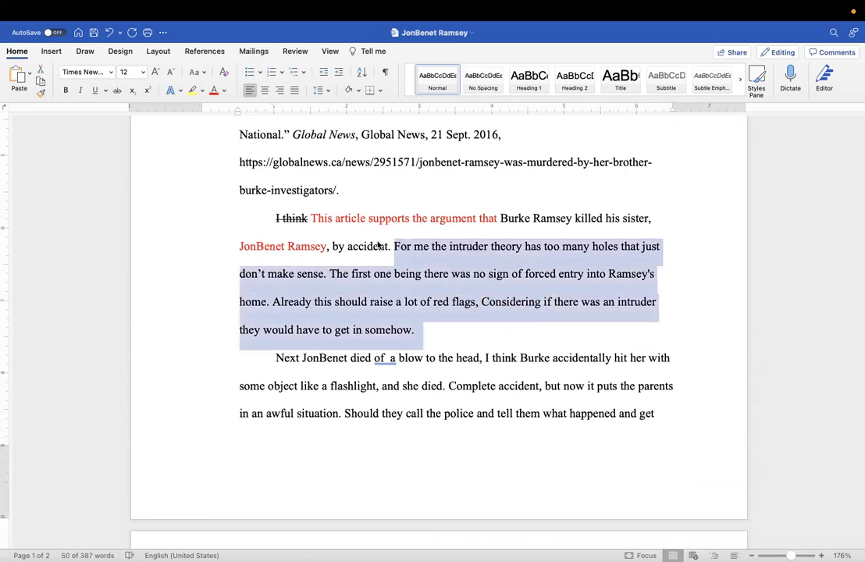
{"action": "left_click", "coordinate": [117, 90]}
{"action": "scroll", "coordinate": [388, 299], "scroll_direction": "down", "scroll_amount": 5}
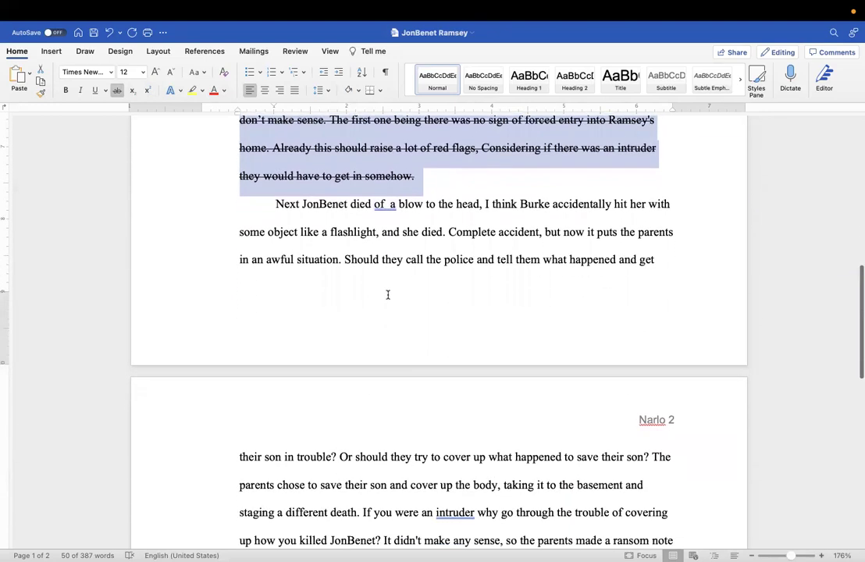
Insert "According to the article," at the start of the second body paragraph, before "Next JonBenet died".
{"action": "left_click", "coordinate": [279, 202]}
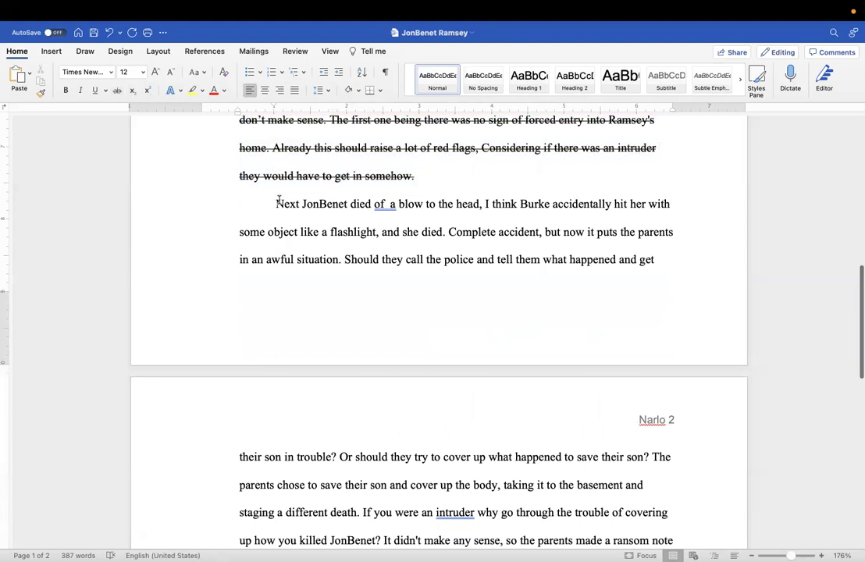
{"action": "type", "text": "According "}
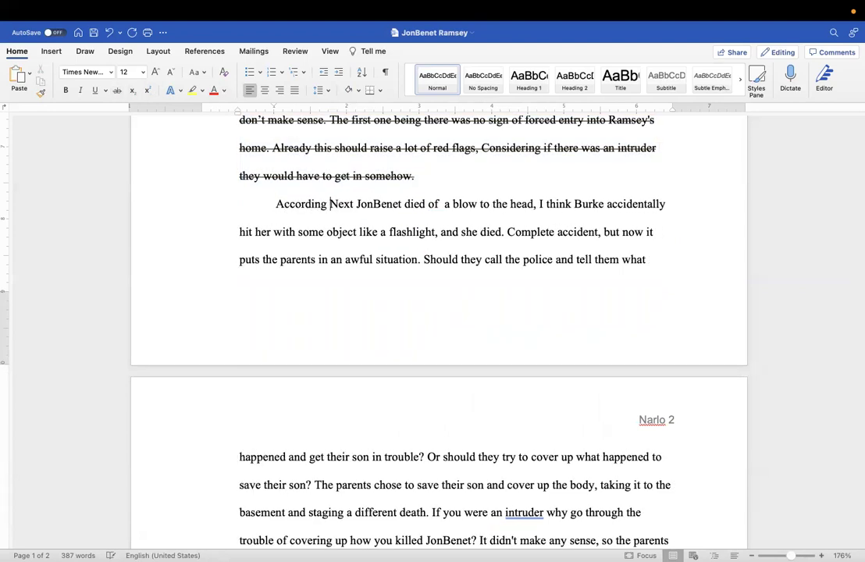
{"action": "type", "text": "to the arti"}
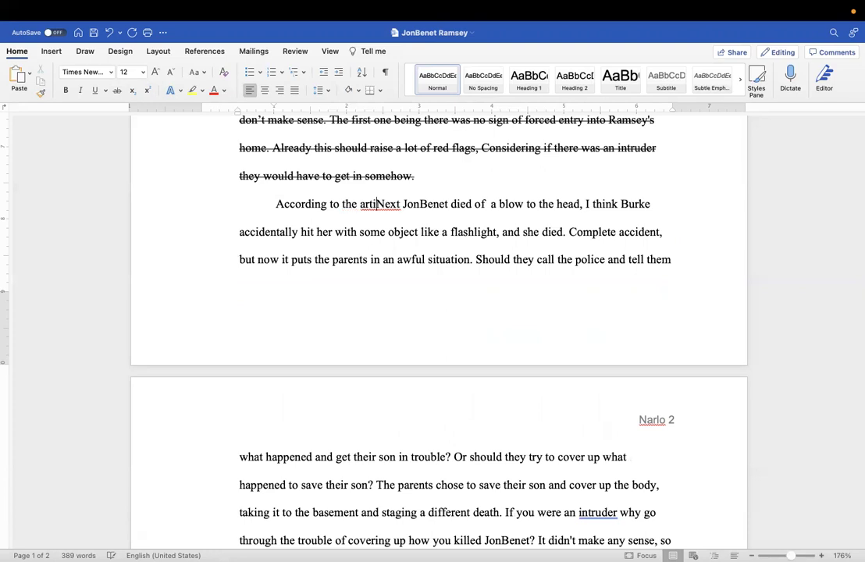
{"action": "type", "text": "cle,"}
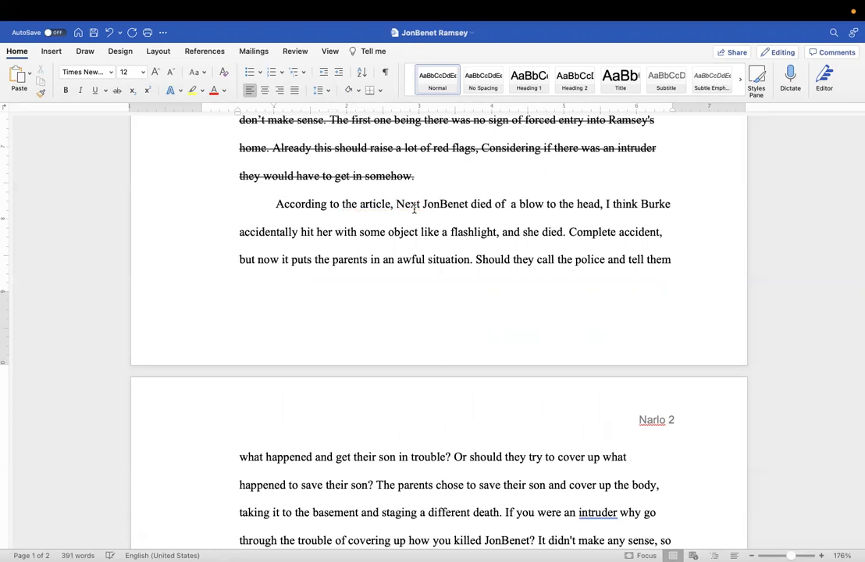
Strike out "Next" before "JonBenet died" and color the inserted "According to the article," red.
{"action": "left_click_drag", "start_coordinate": [422, 205], "coordinate": [398, 203]}
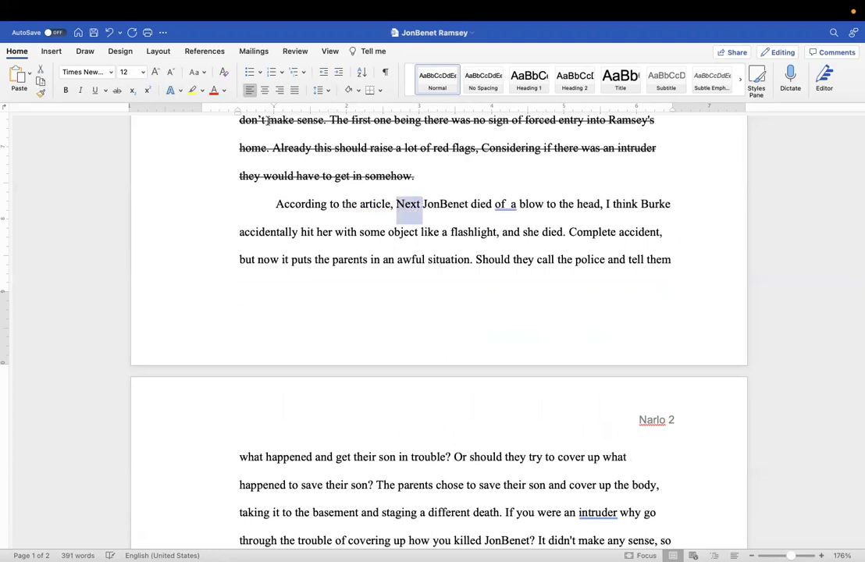
{"action": "left_click", "coordinate": [116, 90]}
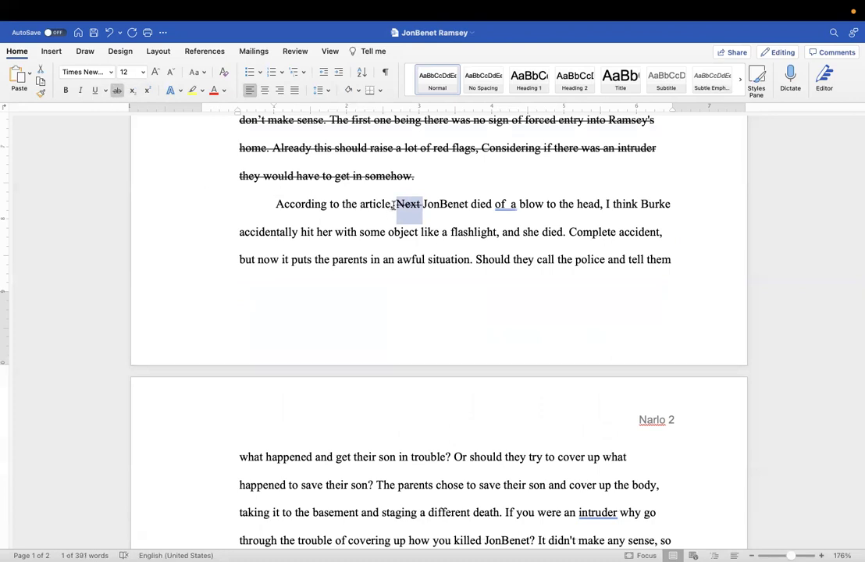
{"action": "left_click_drag", "start_coordinate": [394, 205], "coordinate": [259, 206]}
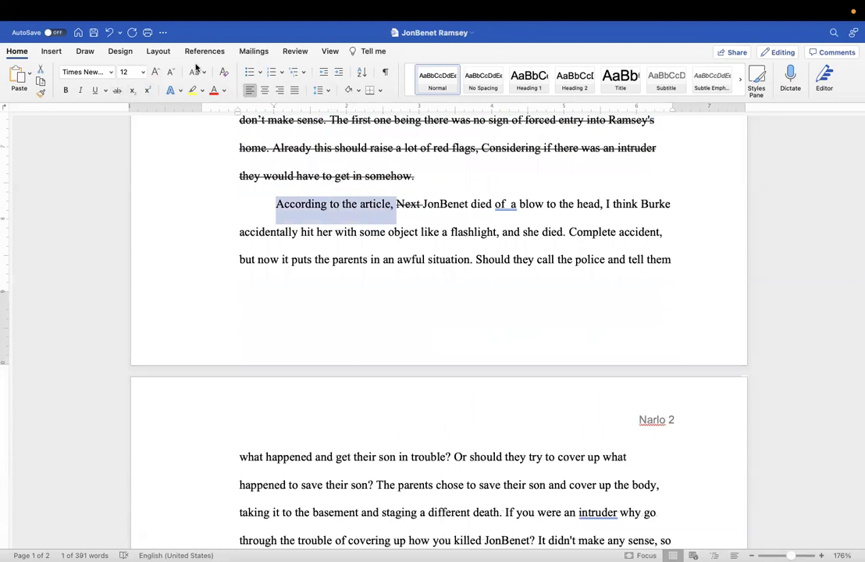
{"action": "left_click", "coordinate": [214, 90]}
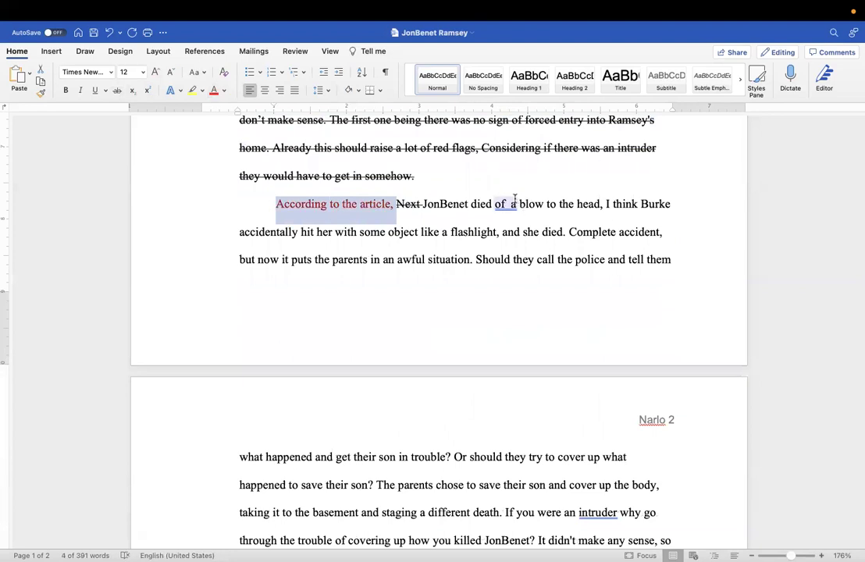
Color "of a" before "blow to the head" red and apply the grammar suggestion that removes its extra space.
{"action": "left_click_drag", "start_coordinate": [518, 202], "coordinate": [492, 200]}
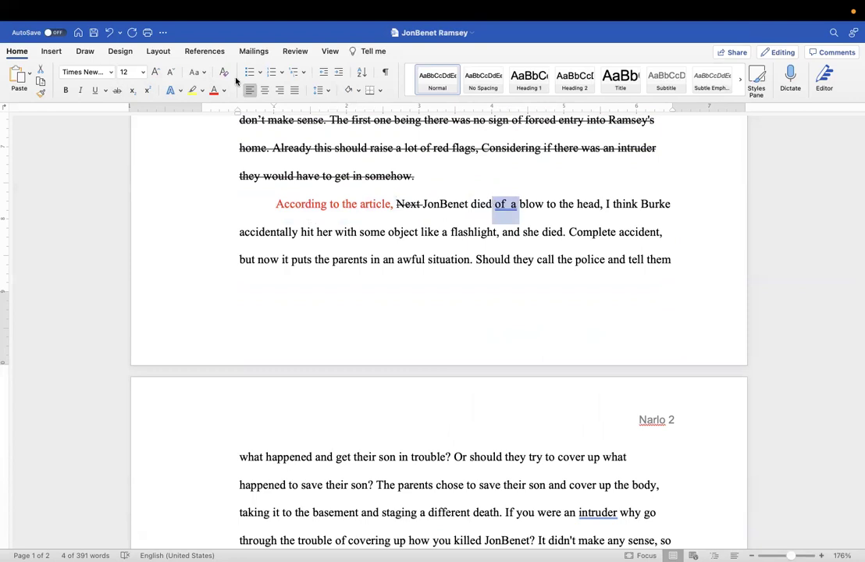
{"action": "left_click", "coordinate": [212, 90]}
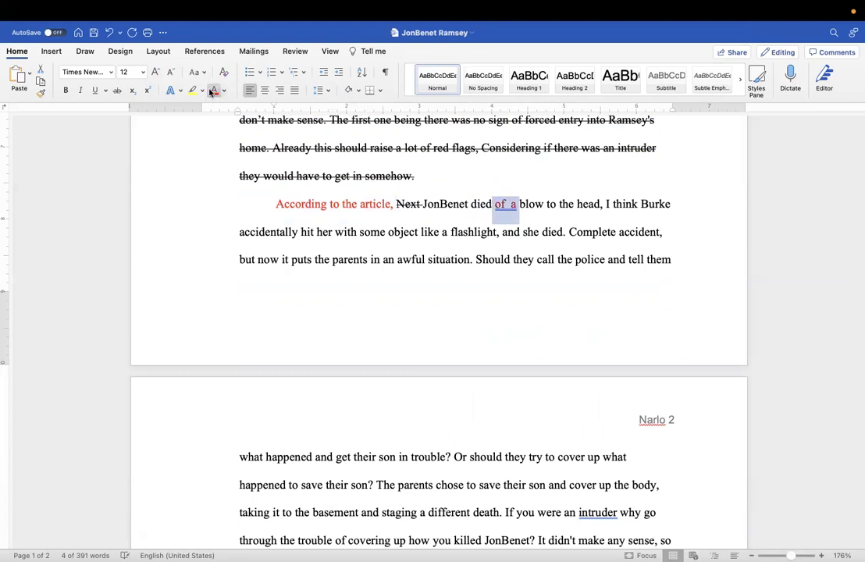
{"action": "left_click", "coordinate": [510, 202]}
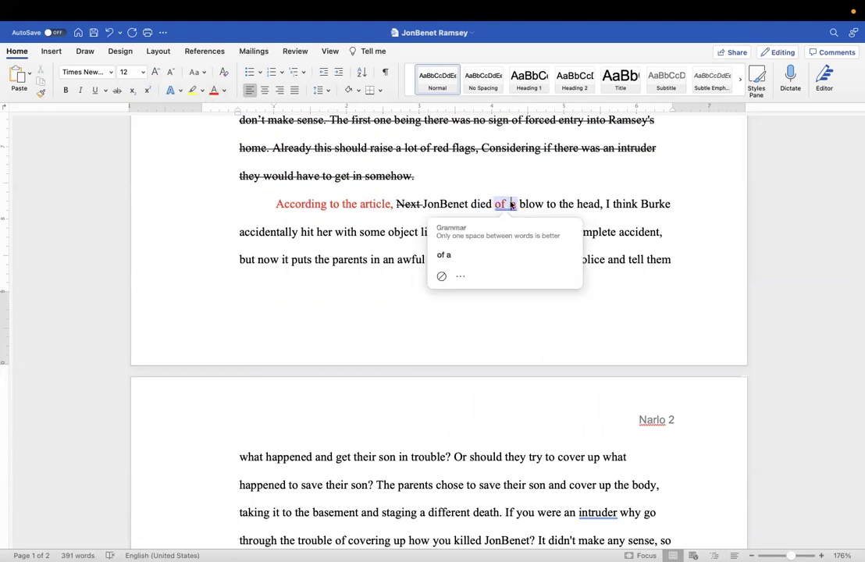
{"action": "left_click", "coordinate": [469, 257]}
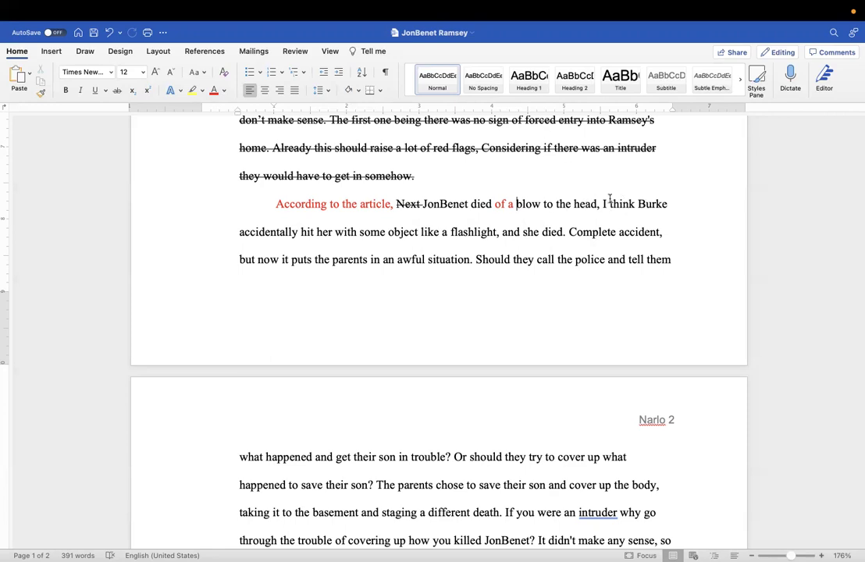
Strike out "I think" after "blow to the head," and insert "and" in red before "Burke".
{"action": "left_click_drag", "start_coordinate": [602, 204], "coordinate": [632, 202]}
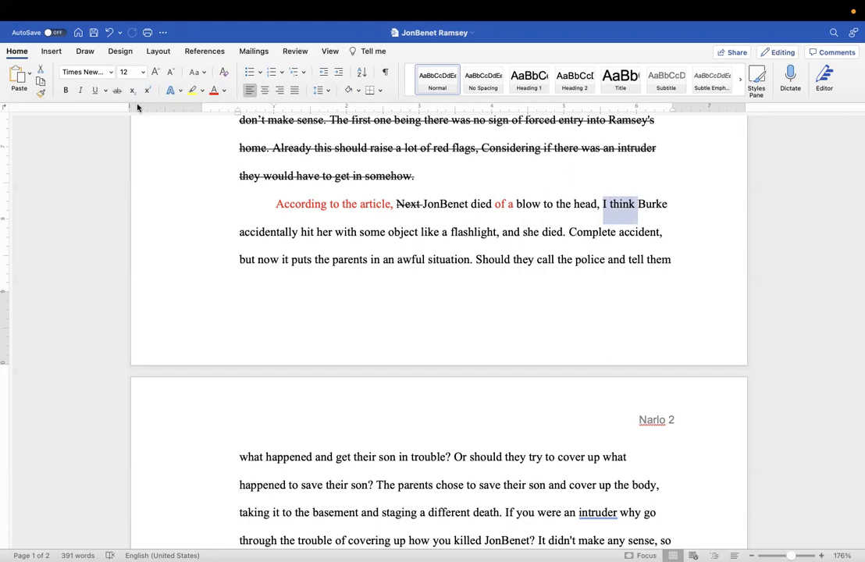
{"action": "left_click", "coordinate": [116, 90]}
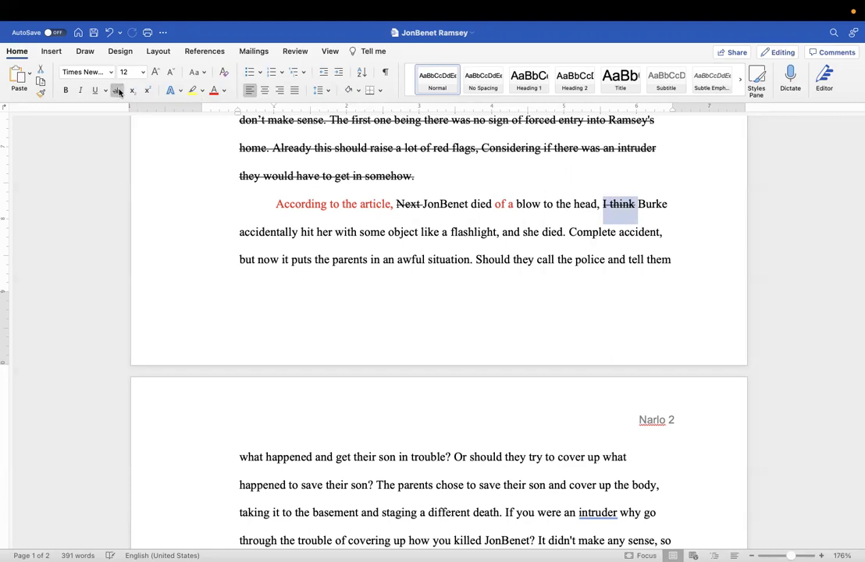
{"action": "left_click", "coordinate": [646, 203]}
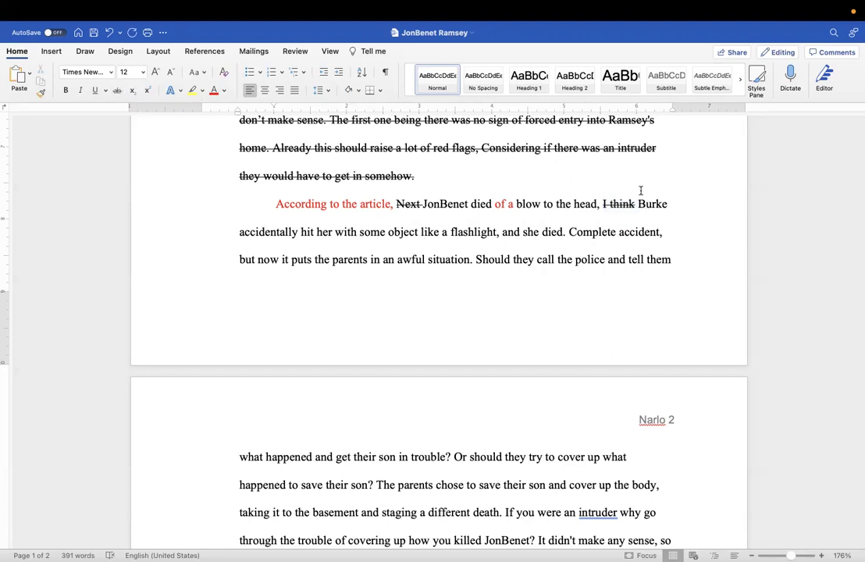
{"action": "type", "text": "and"}
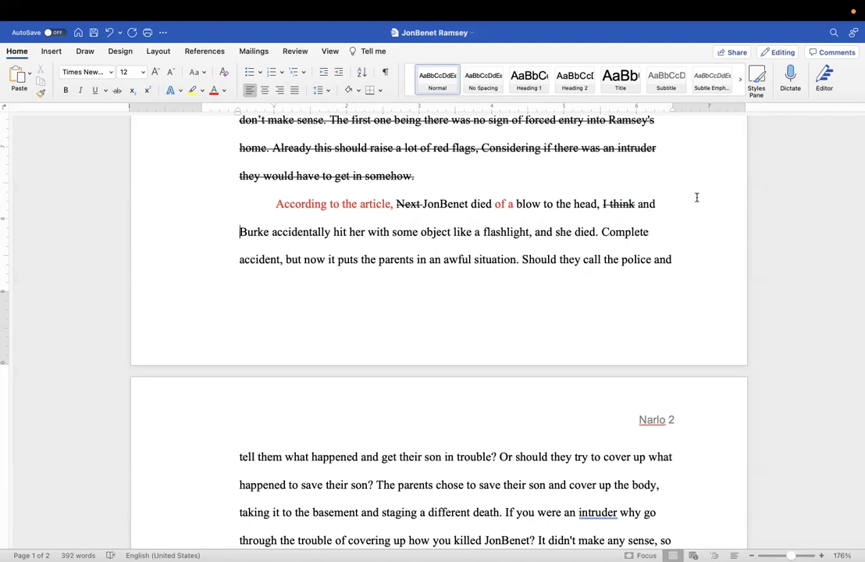
{"action": "left_click_drag", "start_coordinate": [657, 203], "coordinate": [640, 203]}
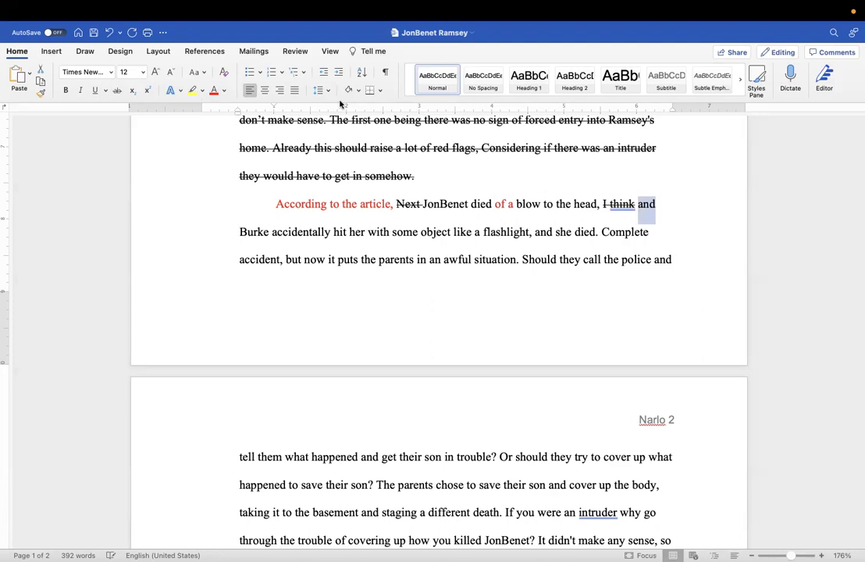
{"action": "left_click", "coordinate": [216, 91]}
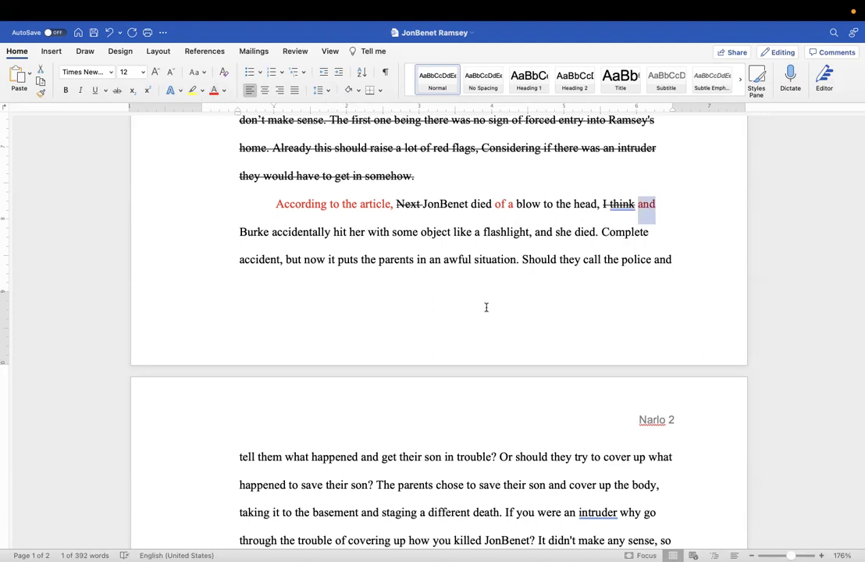
{"action": "left_click", "coordinate": [691, 202]}
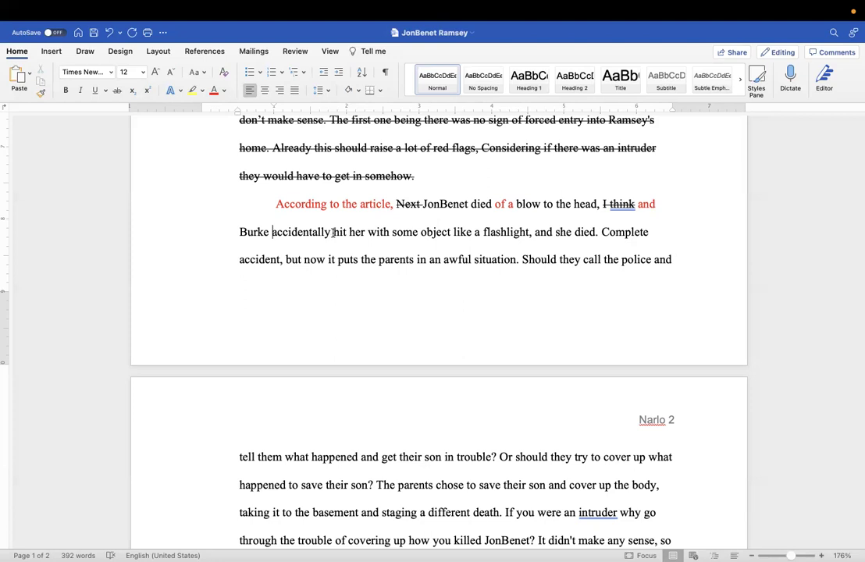
Replace "accidentally" before "hit her with some object" with "probably".
{"action": "left_click_drag", "start_coordinate": [332, 232], "coordinate": [268, 228]}
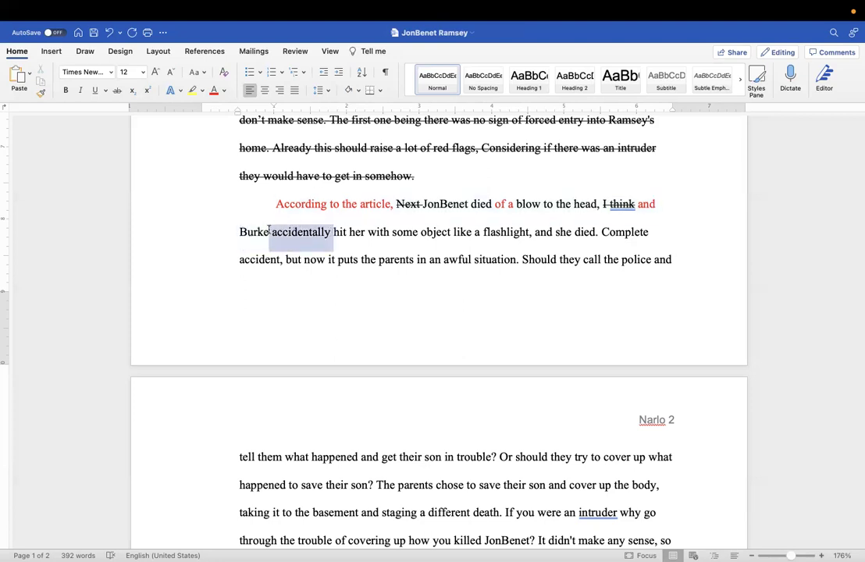
{"action": "type", "text": "peov"}
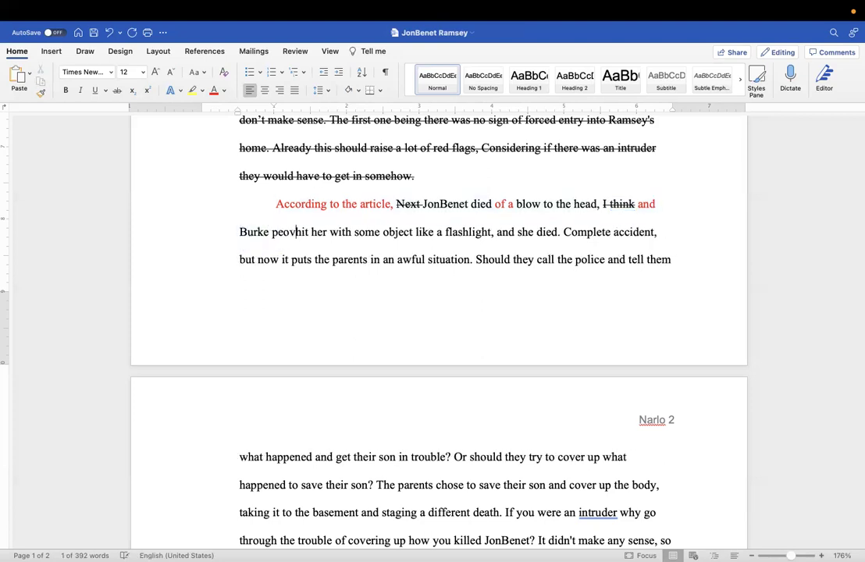
{"action": "key", "text": "BackSpace"}
{"action": "key", "text": "BackSpace"}
{"action": "key", "text": "BackSpace"}
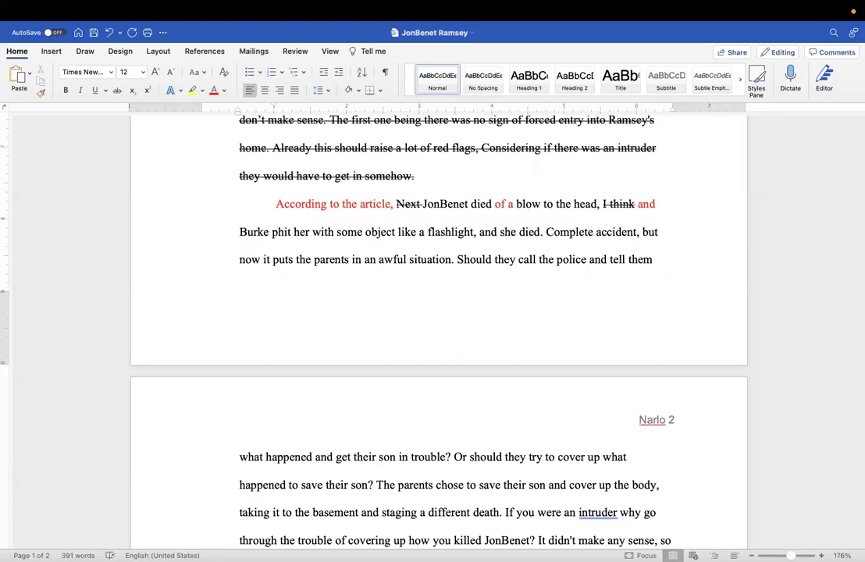
{"action": "type", "text": "ROBA"}
{"action": "key", "text": "BackSpace"}
{"action": "key", "text": "BackSpace"}
{"action": "key", "text": "BackSpace"}
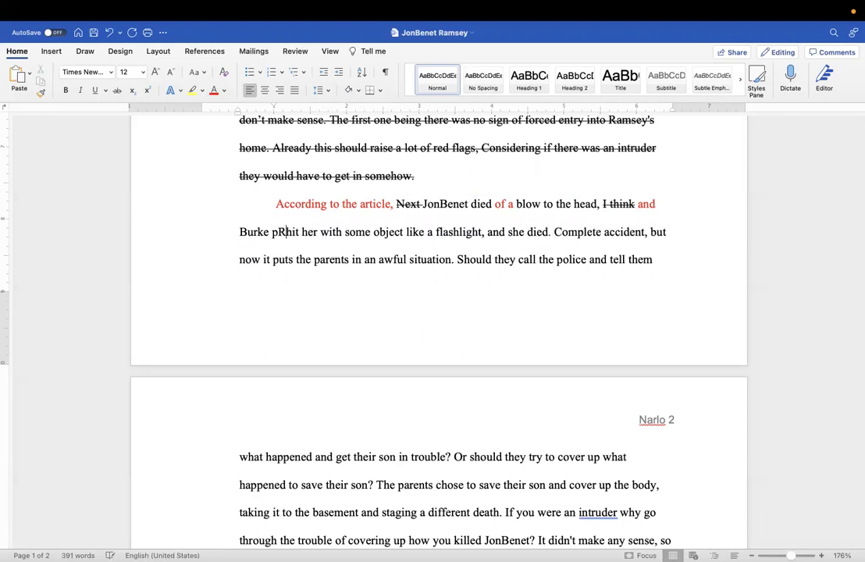
{"action": "key", "text": "BackSpace"}
{"action": "type", "text": "robabl"}
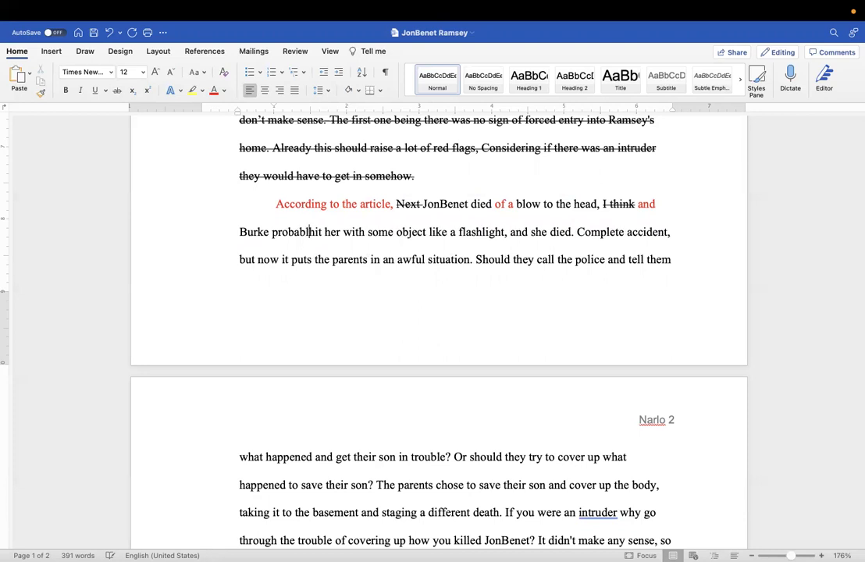
{"action": "type", "text": "y"}
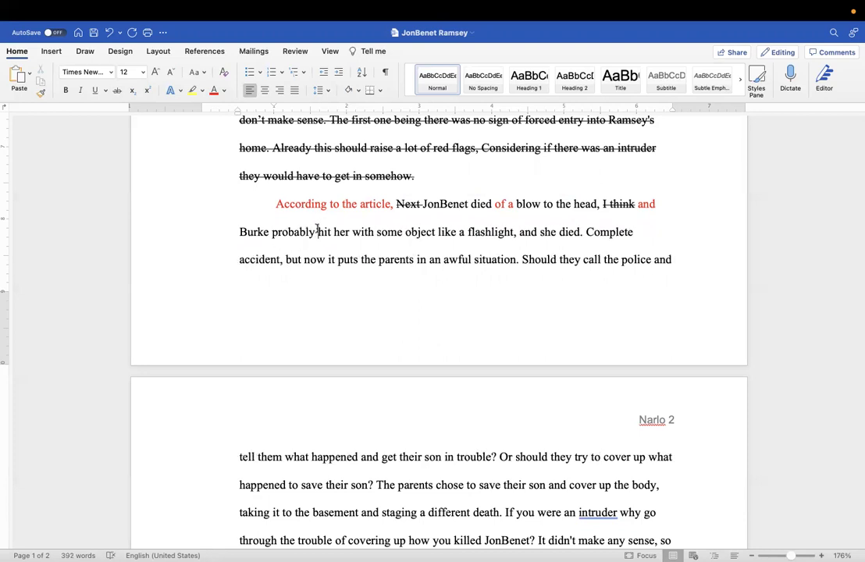
Color the word "probably" before "hit her" red.
{"action": "left_click_drag", "start_coordinate": [318, 231], "coordinate": [272, 231]}
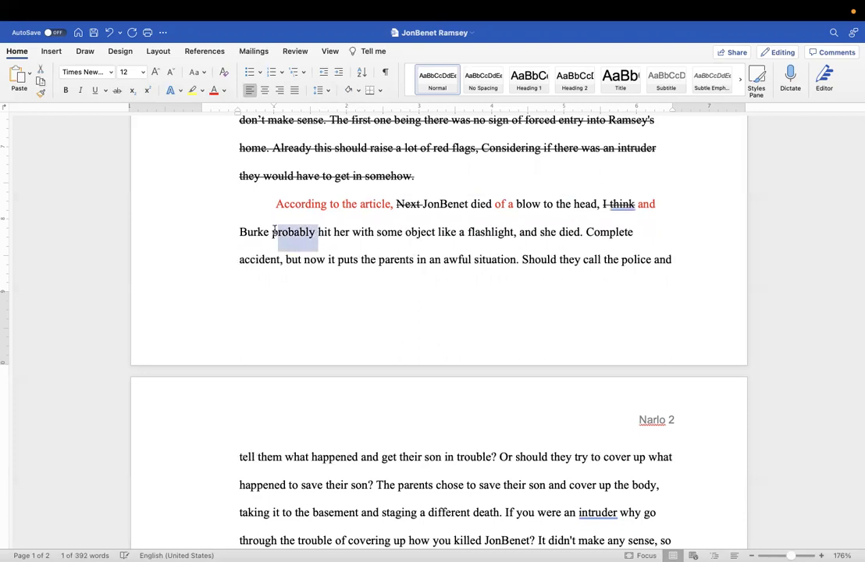
{"action": "left_click", "coordinate": [318, 231]}
{"action": "left_click_drag", "start_coordinate": [318, 231], "coordinate": [272, 231]}
{"action": "left_click", "coordinate": [215, 91]}
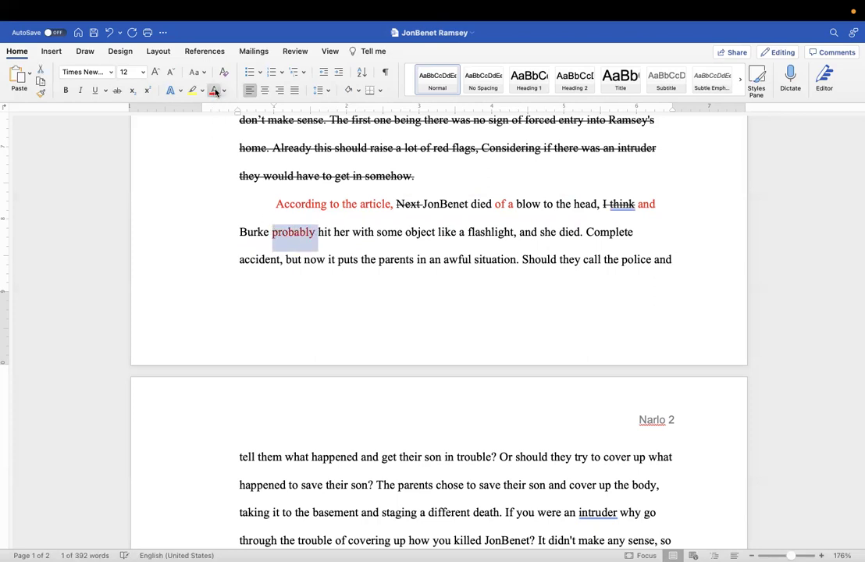
{"action": "left_click", "coordinate": [431, 294]}
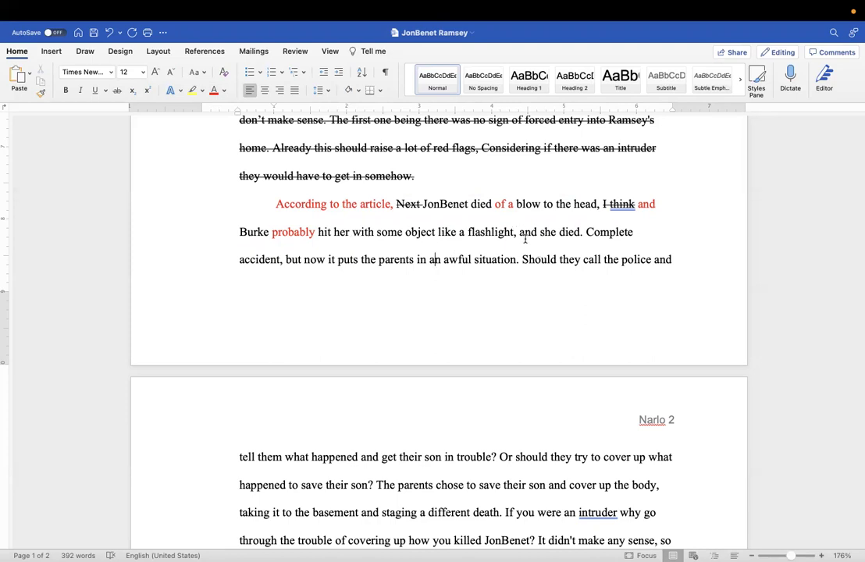
Replace "and she died" after "like a flashlight," with "not meaning to kill her".
{"action": "left_click_drag", "start_coordinate": [581, 233], "coordinate": [520, 232]}
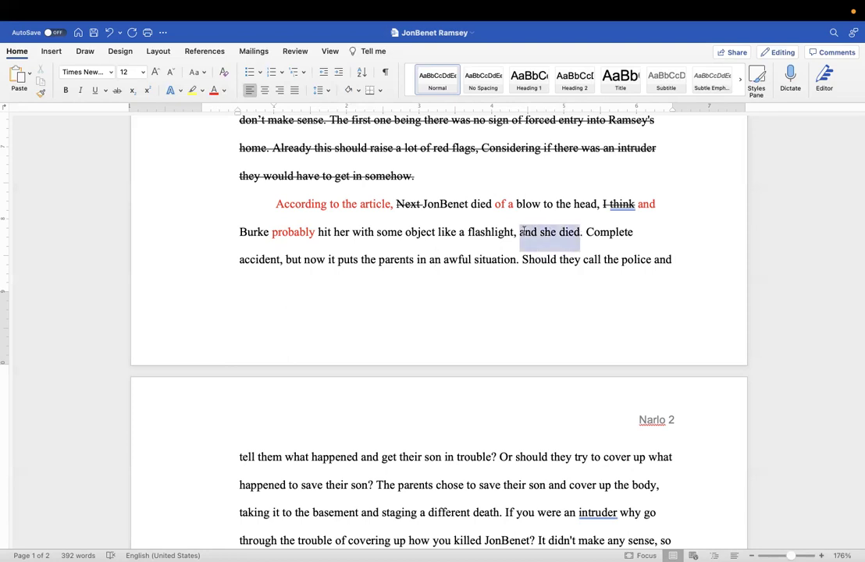
{"action": "type", "text": "a"}
{"action": "key", "text": "BackSpace"}
{"action": "type", "text": "no"}
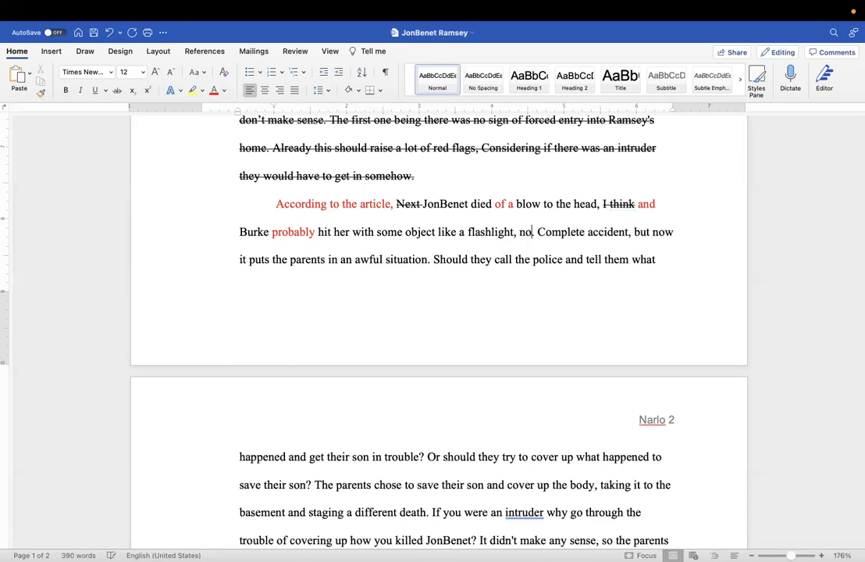
{"action": "type", "text": "t meaning to "}
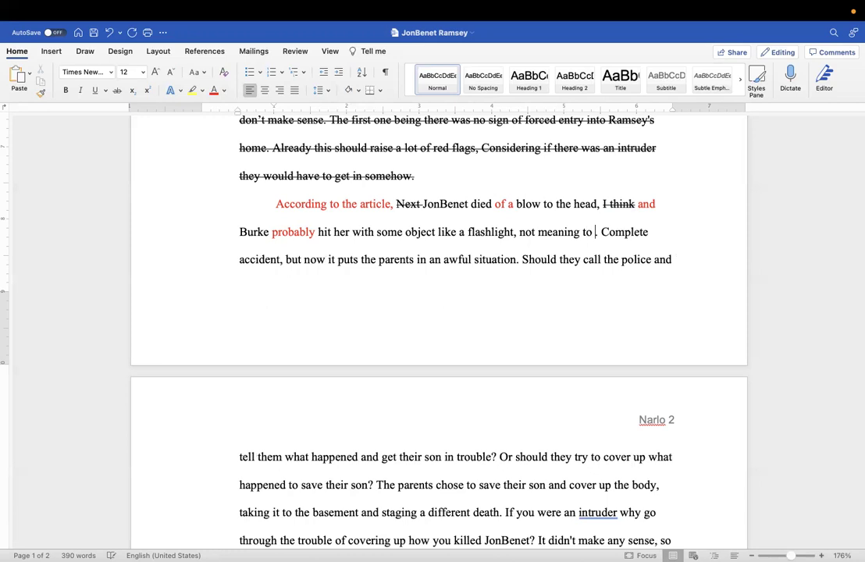
{"action": "type", "text": "kill her"}
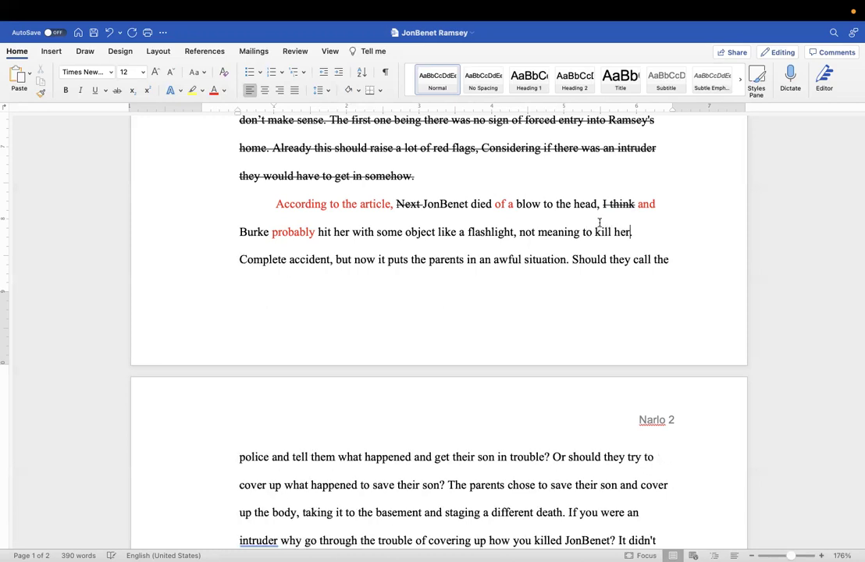
Color the phrase "not meaning to kill her." red.
{"action": "left_click_drag", "start_coordinate": [634, 232], "coordinate": [519, 231]}
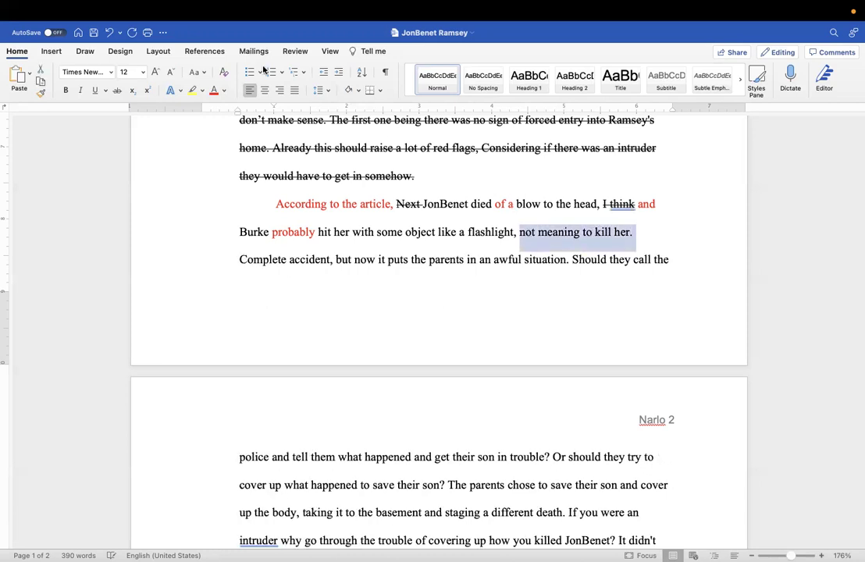
{"action": "left_click", "coordinate": [213, 90]}
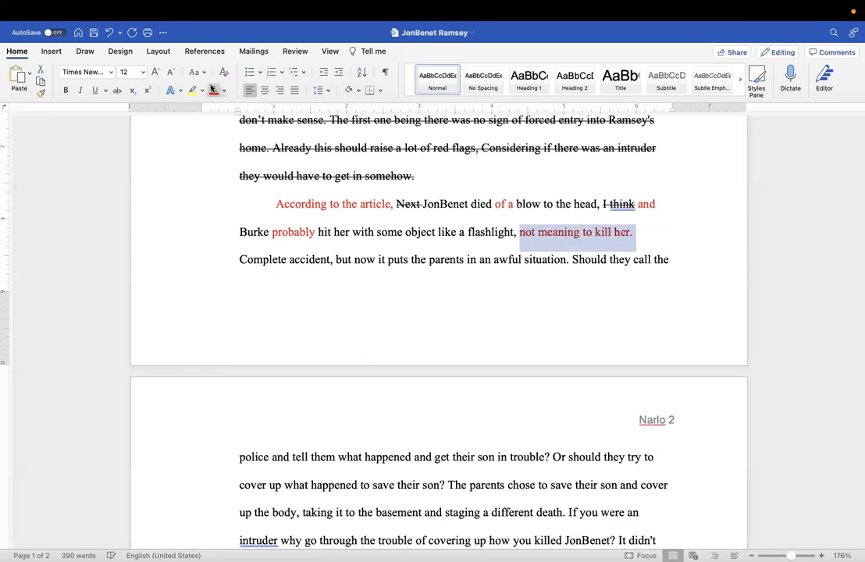
{"action": "left_click", "coordinate": [58, 350]}
{"action": "left_click", "coordinate": [301, 304]}
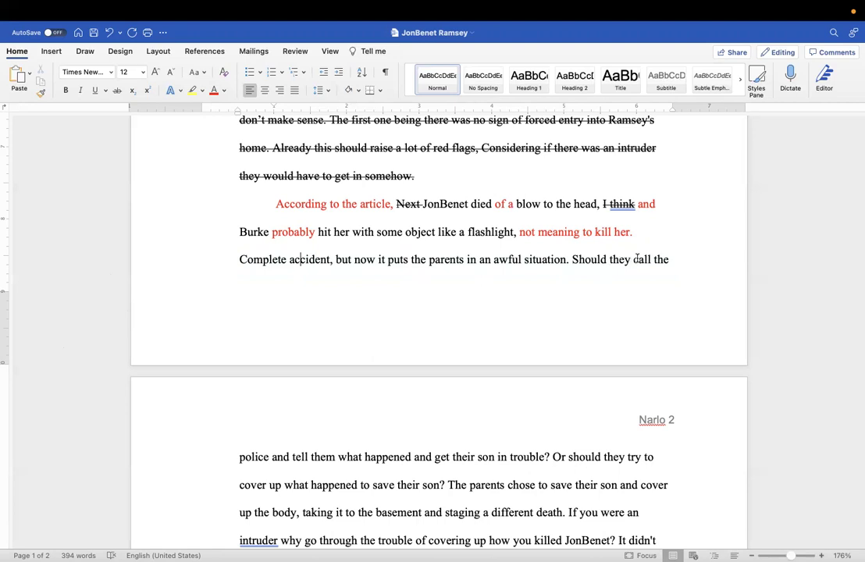
Strike through the two questions from "Should they call the police" through "cover up what happened to save their son?".
{"action": "scroll", "coordinate": [637, 259], "scroll_direction": "down", "scroll_amount": 5}
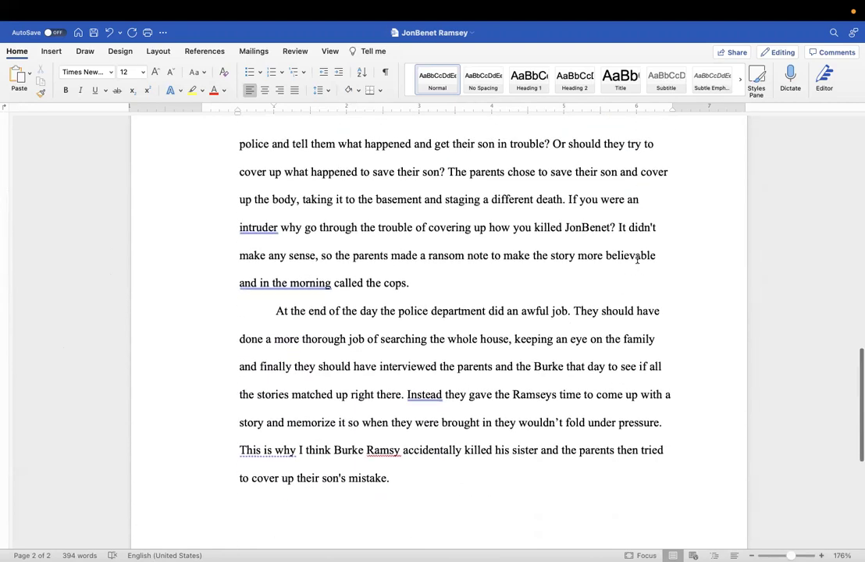
{"action": "scroll", "coordinate": [651, 216], "scroll_direction": "up", "scroll_amount": 4}
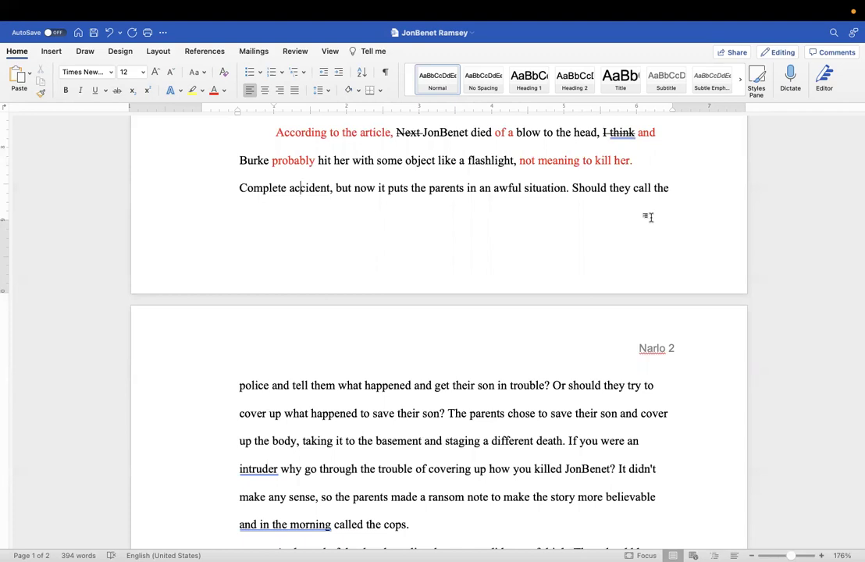
{"action": "scroll", "coordinate": [648, 218], "scroll_direction": "down", "scroll_amount": 1}
{"action": "scroll", "coordinate": [593, 180], "scroll_direction": "up", "scroll_amount": 1}
{"action": "double_click", "coordinate": [578, 185]}
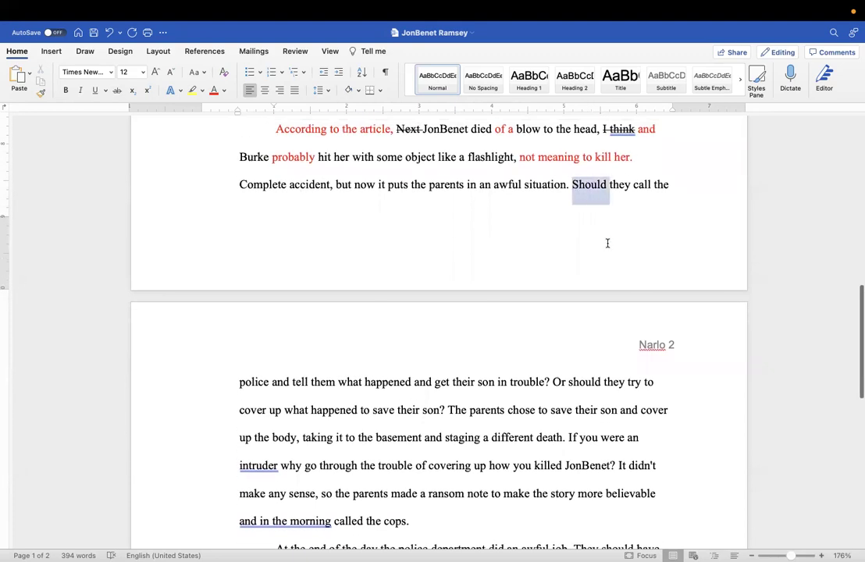
{"action": "left_click_drag", "start_coordinate": [608, 243], "coordinate": [445, 410]}
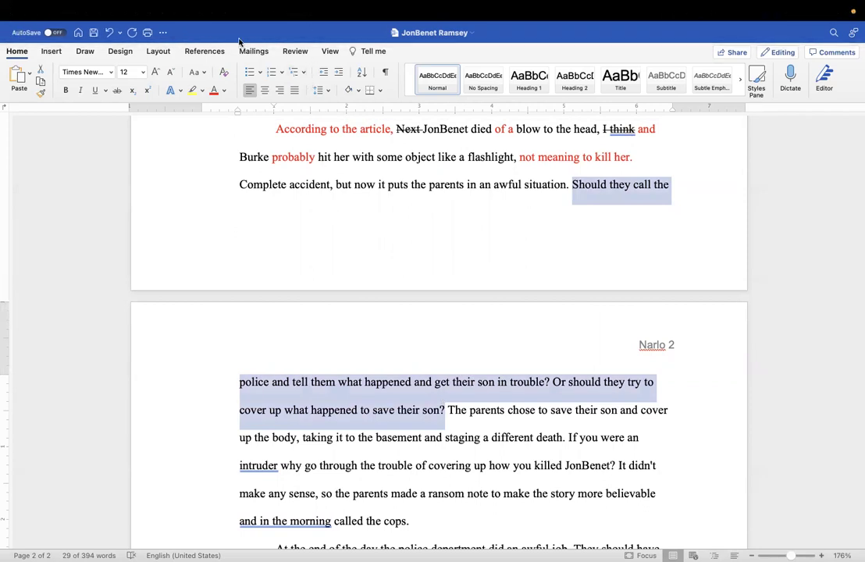
{"action": "left_click", "coordinate": [117, 91]}
Review the essay's closing paragraphs on page 2 and the marked-up annotation under the Global News citation on page 1.
{"action": "scroll", "coordinate": [389, 351], "scroll_direction": "down", "scroll_amount": 6}
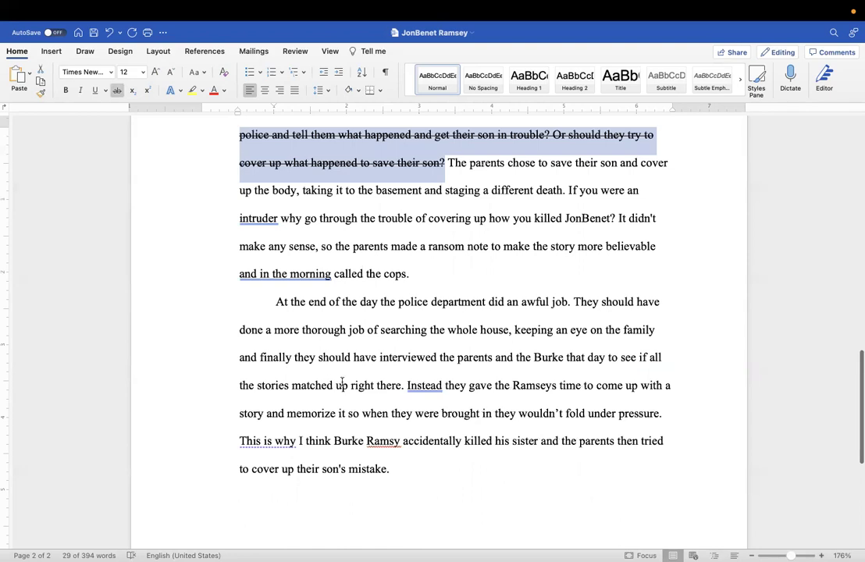
{"action": "scroll", "coordinate": [341, 381], "scroll_direction": "down", "scroll_amount": 2}
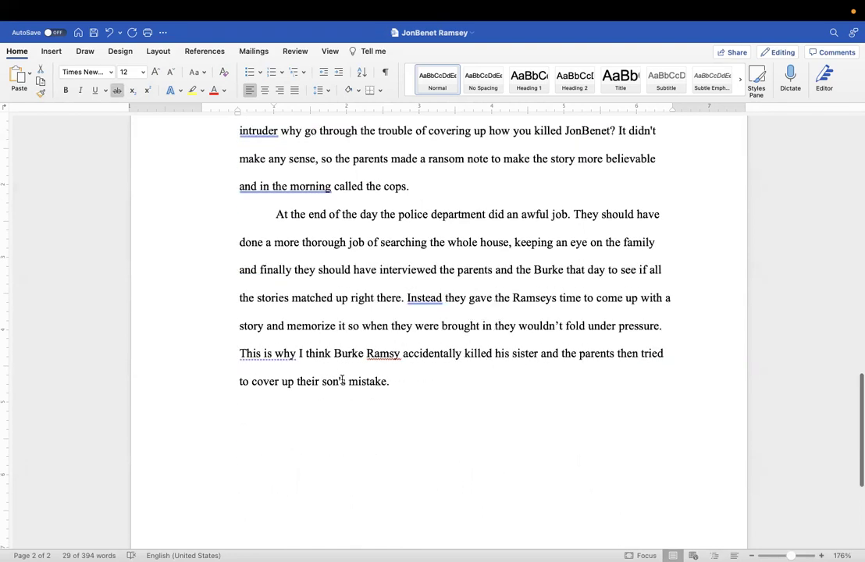
{"action": "scroll", "coordinate": [342, 381], "scroll_direction": "down", "scroll_amount": 2}
{"action": "scroll", "coordinate": [342, 378], "scroll_direction": "up", "scroll_amount": 11}
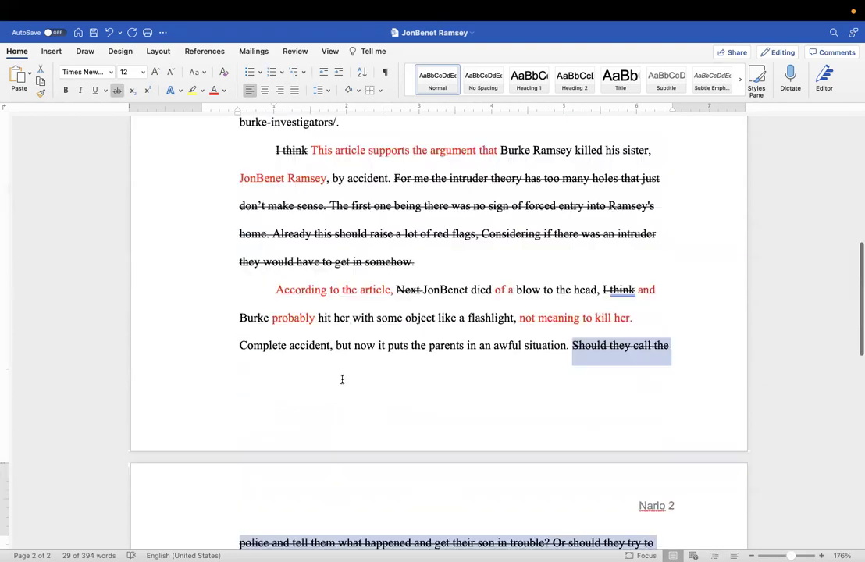
{"action": "scroll", "coordinate": [438, 266], "scroll_direction": "down", "scroll_amount": 2}
{"action": "scroll", "coordinate": [483, 238], "scroll_direction": "up", "scroll_amount": 3}
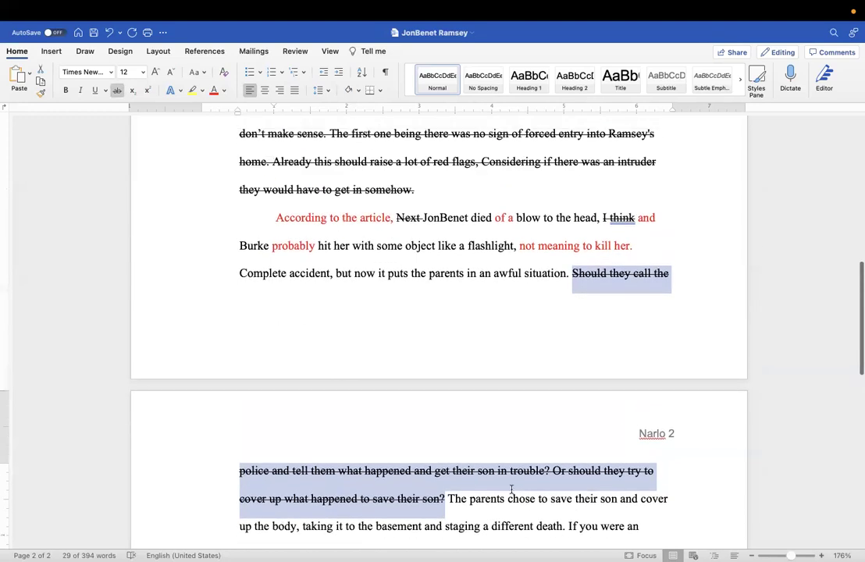
{"action": "scroll", "coordinate": [263, 518], "scroll_direction": "up", "scroll_amount": 6}
{"action": "scroll", "coordinate": [262, 515], "scroll_direction": "down", "scroll_amount": 3}
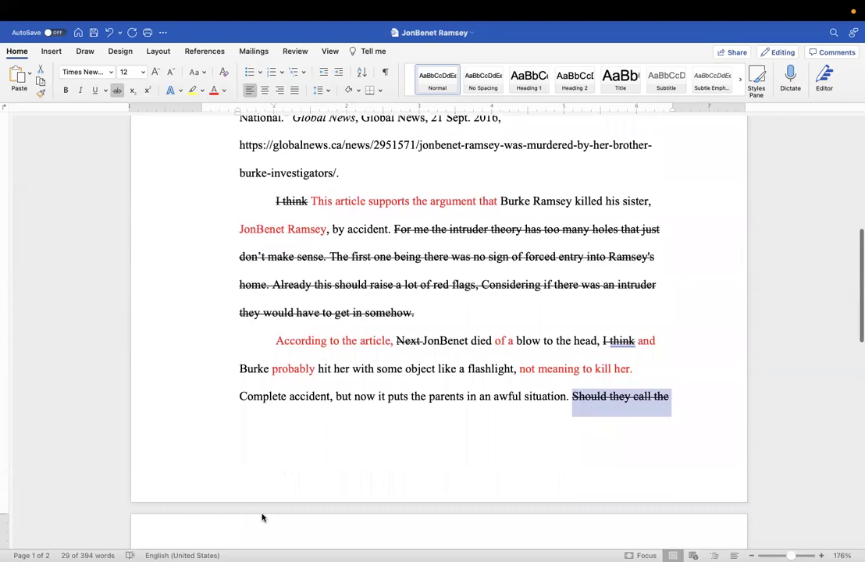
{"action": "scroll", "coordinate": [262, 518], "scroll_direction": "down", "scroll_amount": 12}
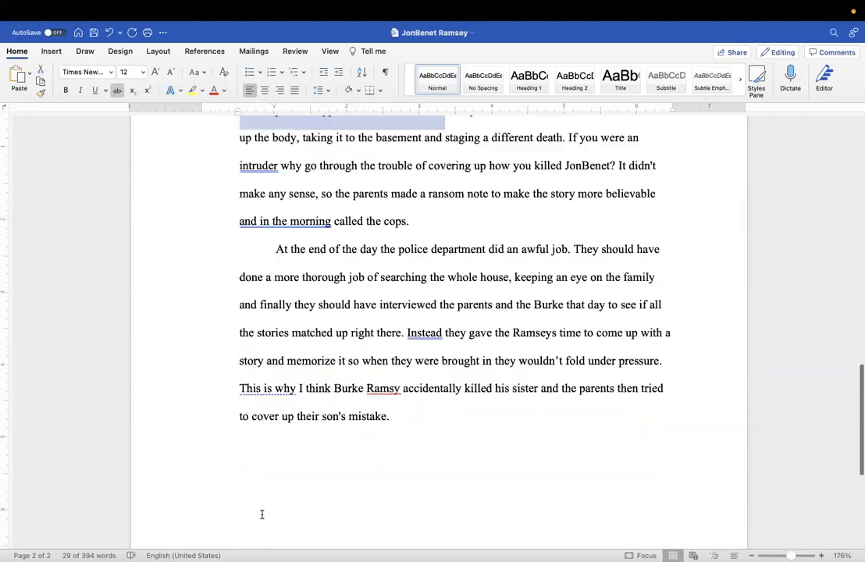
{"action": "scroll", "coordinate": [262, 515], "scroll_direction": "down", "scroll_amount": 6}
{"action": "scroll", "coordinate": [263, 515], "scroll_direction": "up", "scroll_amount": 20}
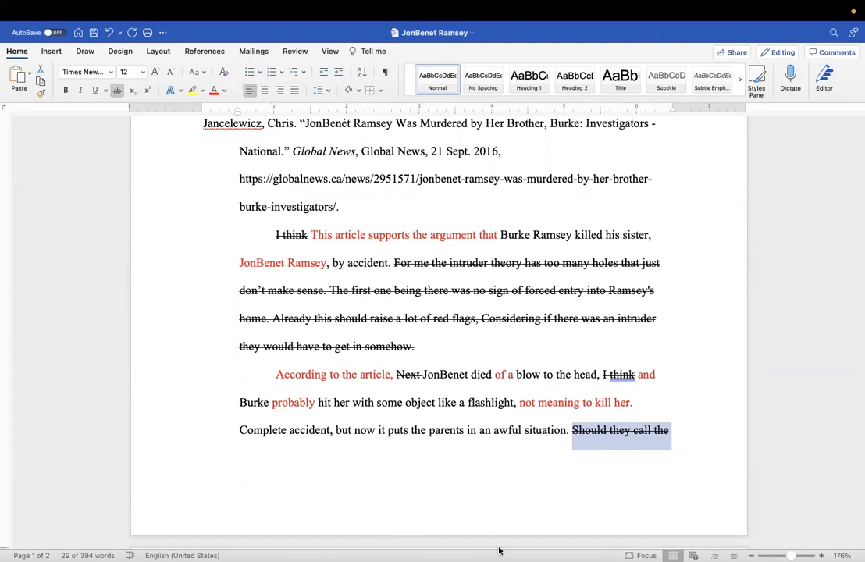
{"action": "scroll", "coordinate": [509, 242], "scroll_direction": "up", "scroll_amount": 5}
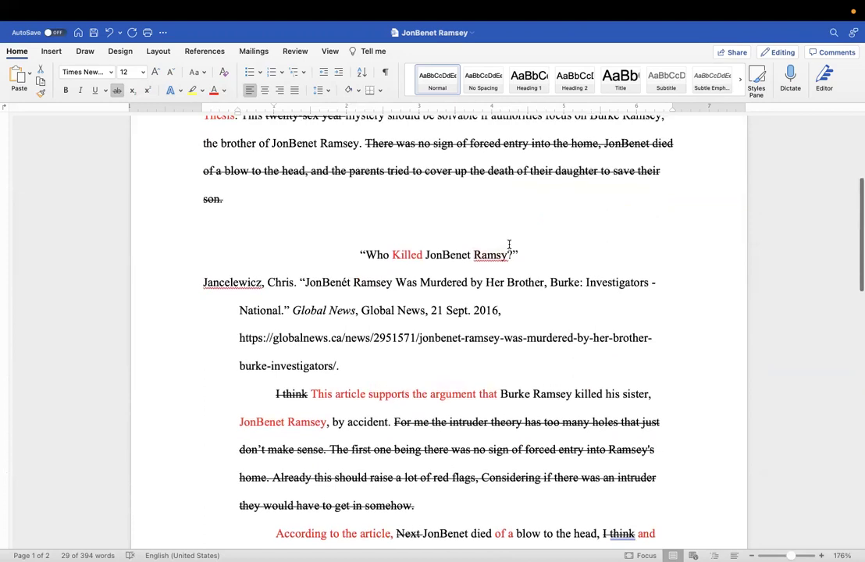
{"action": "scroll", "coordinate": [509, 245], "scroll_direction": "up", "scroll_amount": 2}
{"action": "scroll", "coordinate": [509, 244], "scroll_direction": "down", "scroll_amount": 3}
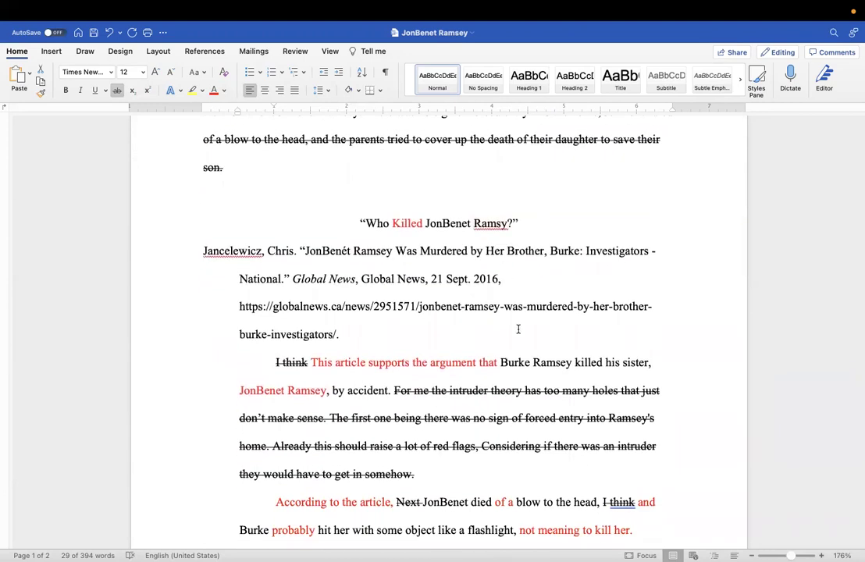
{"action": "mouse_move", "coordinate": [437, 556]}
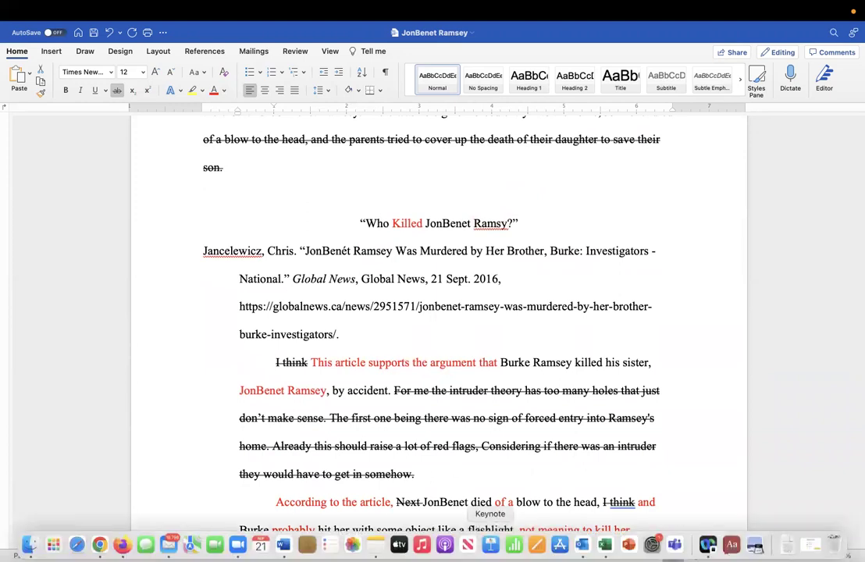